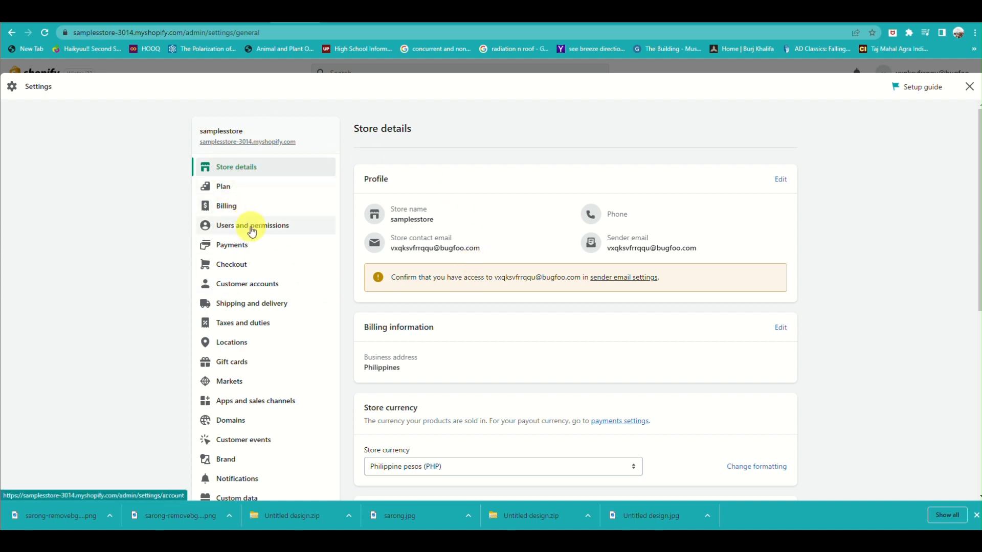
Step: Open the store's Checkout settings
left_click(238, 267)
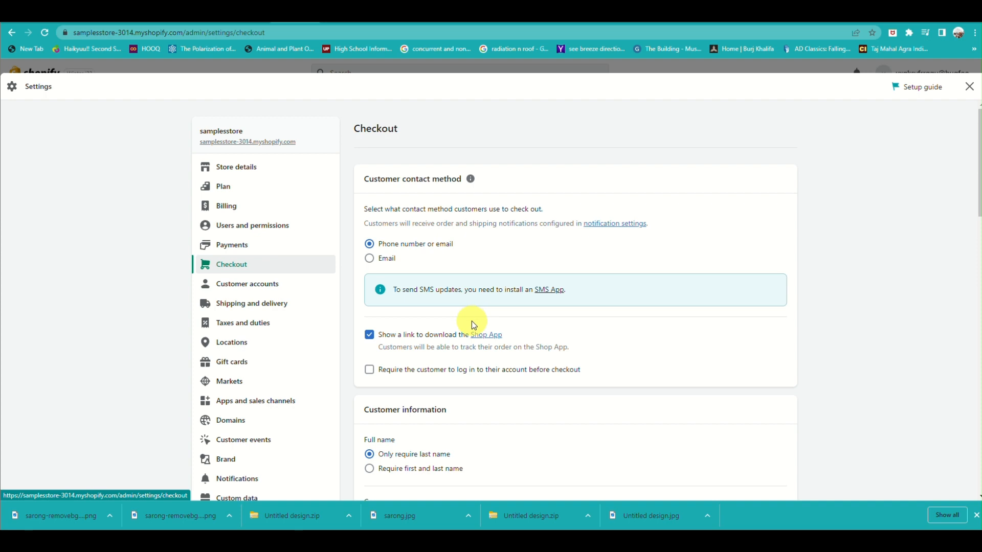
scroll(472, 321, "down", 2)
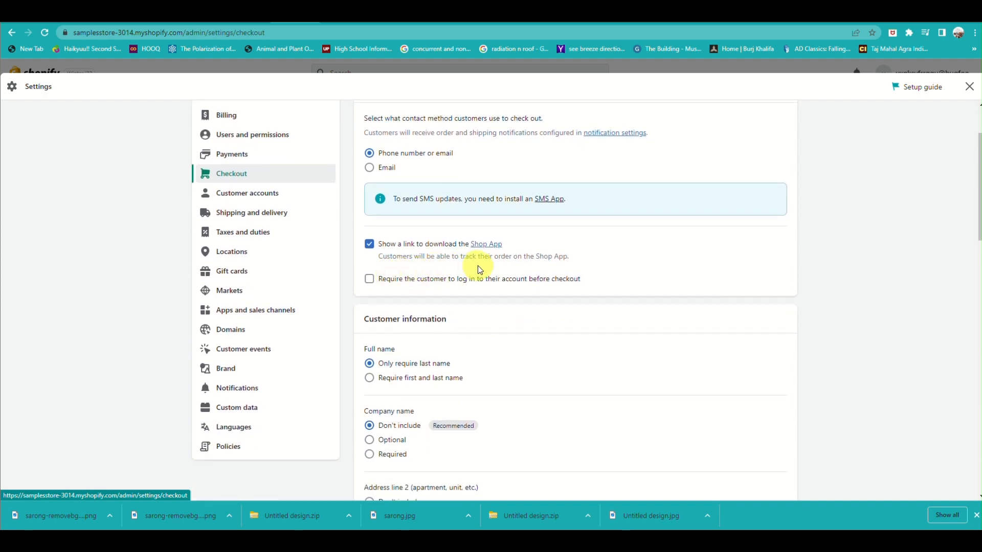
left_click(369, 280)
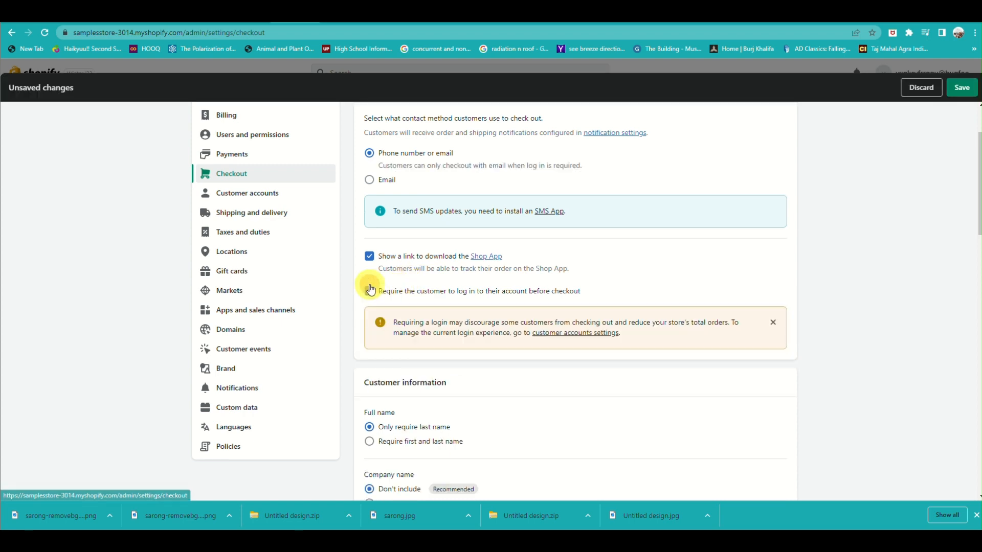
left_click(367, 253)
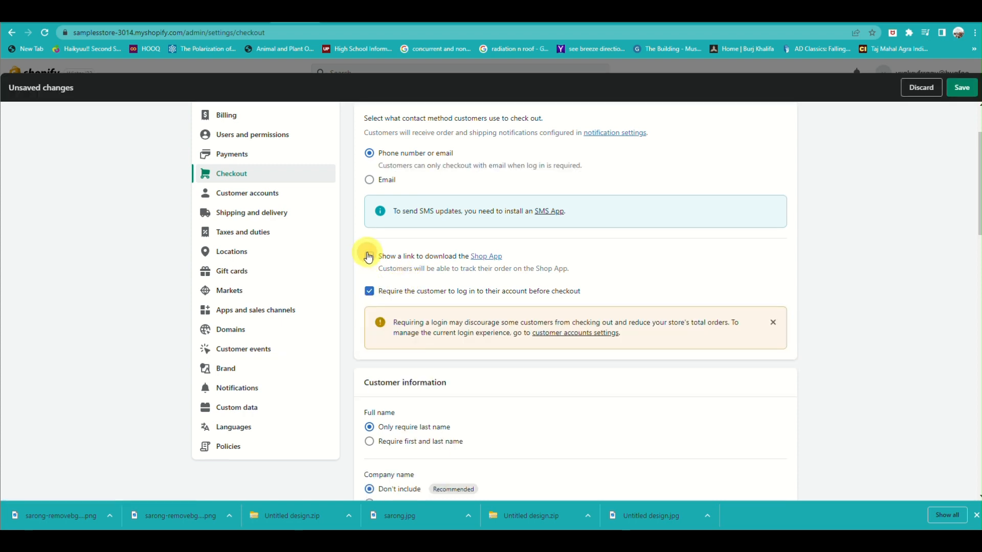
left_click(369, 289)
left_click(369, 245)
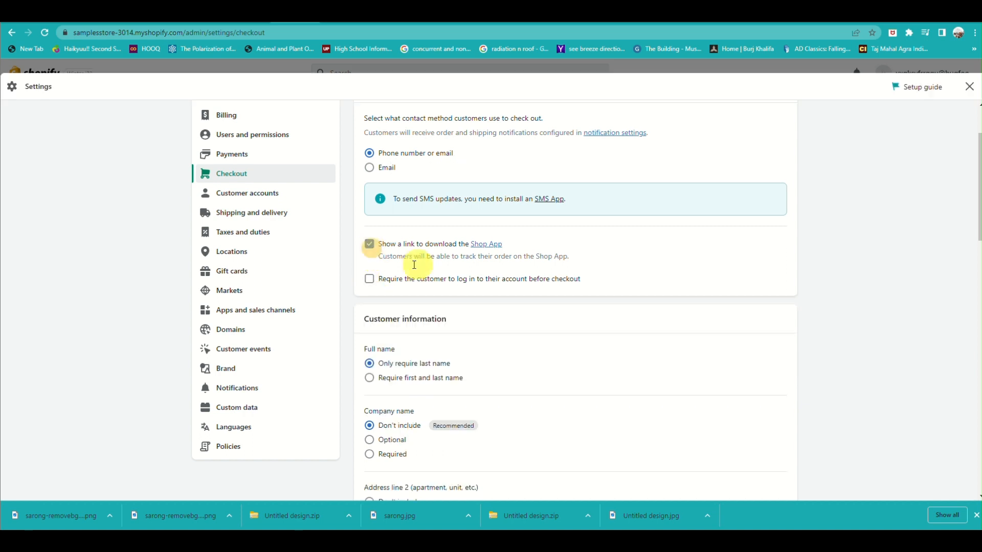
Step: Set Full name to require first and last name and make Company name optional
scroll(374, 376, "down", 1)
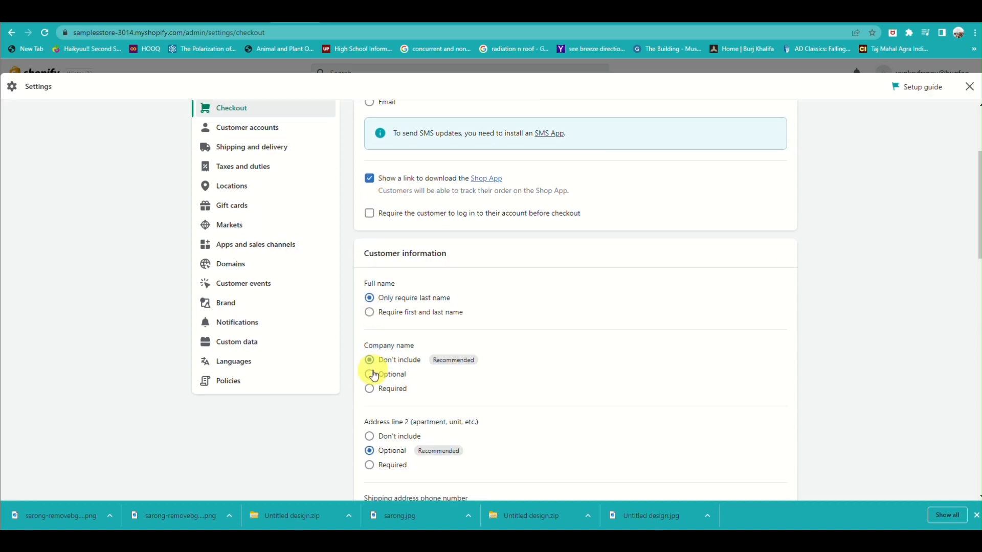
scroll(373, 376, "down", 1)
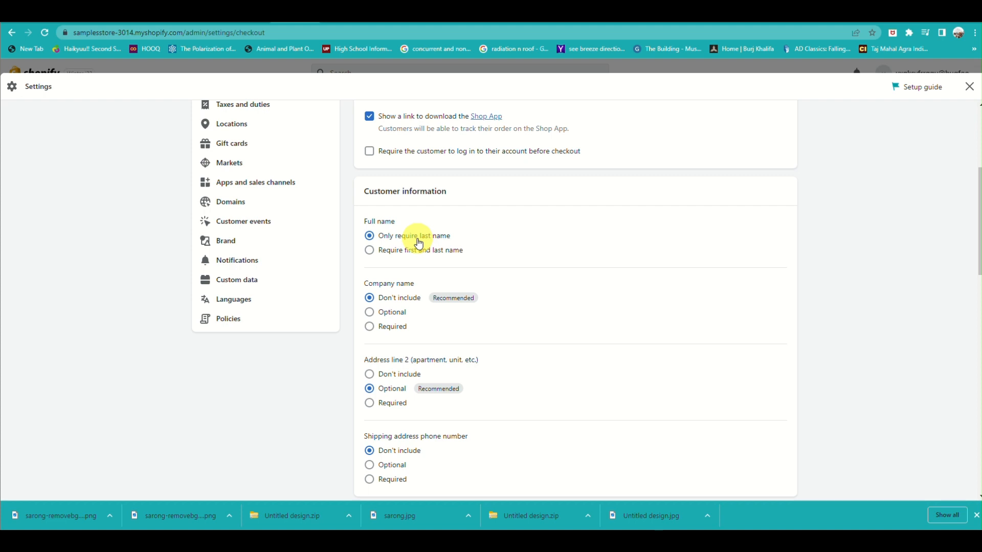
left_click(373, 251)
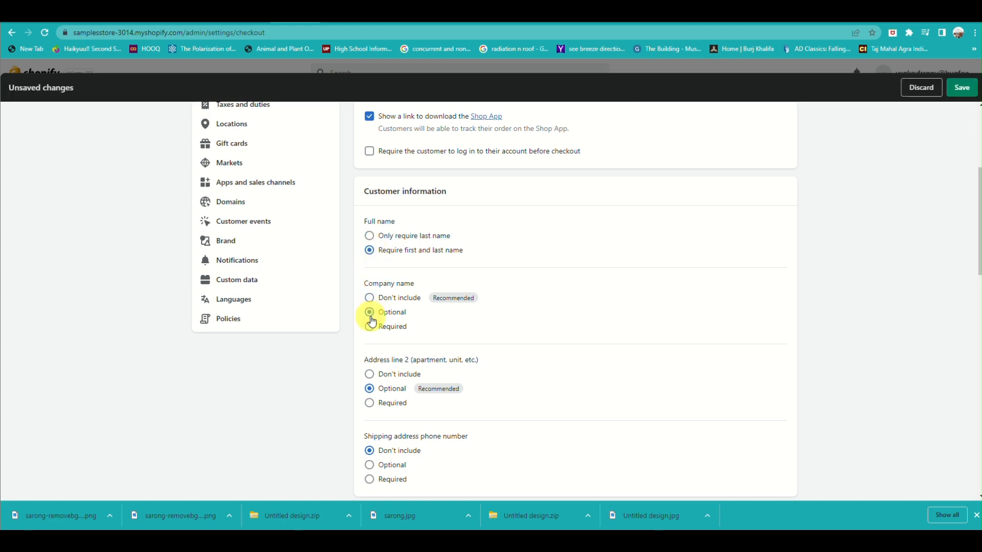
left_click(370, 313)
Step: Set Address line 2 to Don't include and the shipping address phone number to Required
scroll(371, 409, "down", 2)
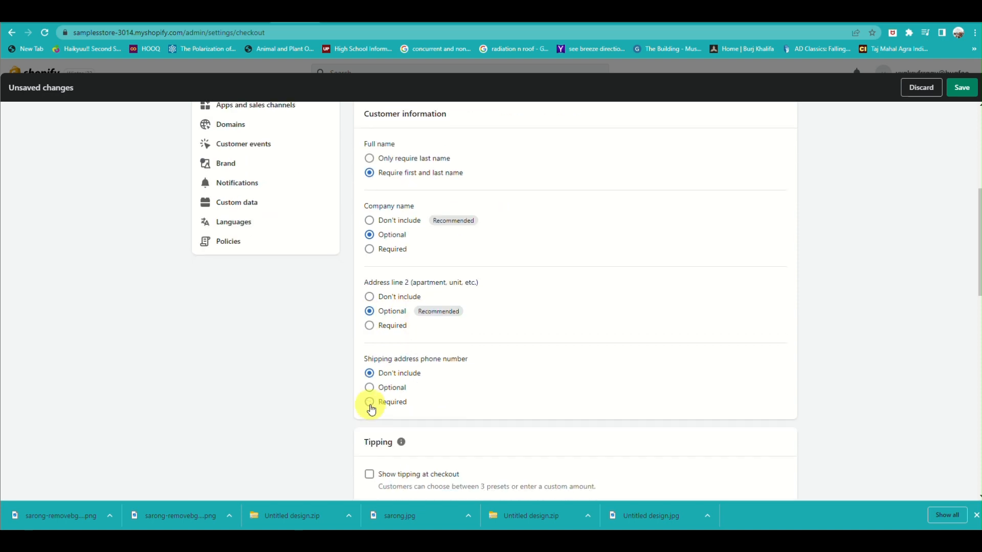
left_click(370, 295)
scroll(386, 355, "down", 1)
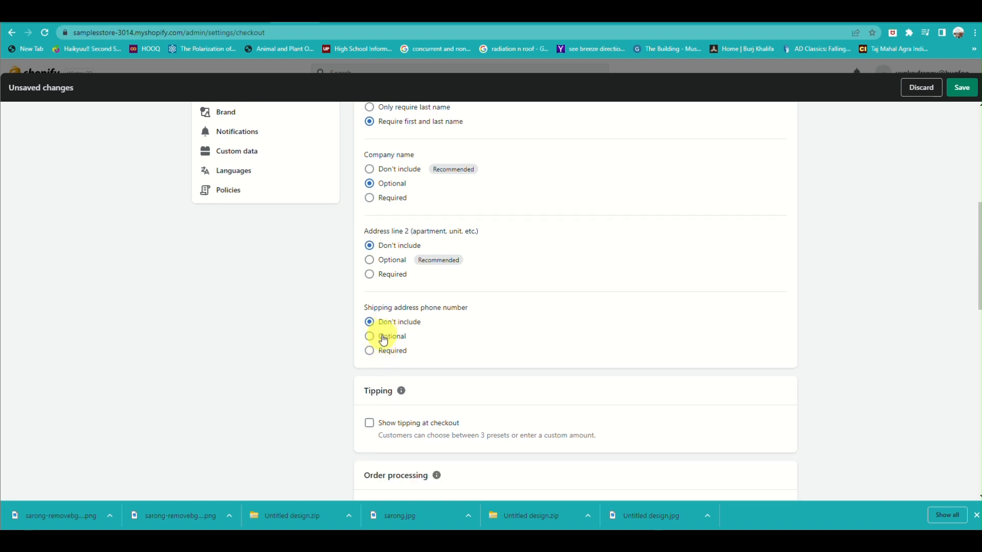
left_click(369, 351)
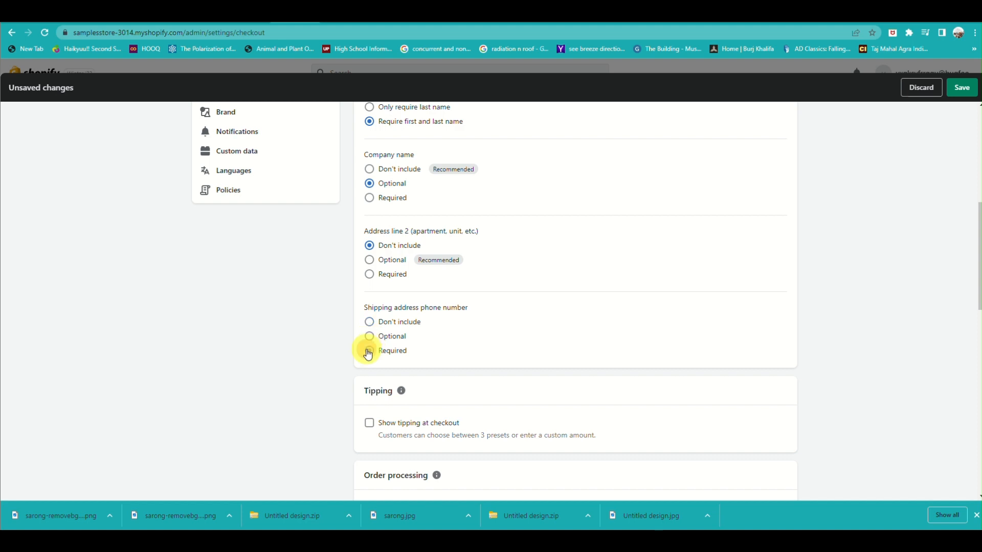
scroll(446, 286, "up", 1)
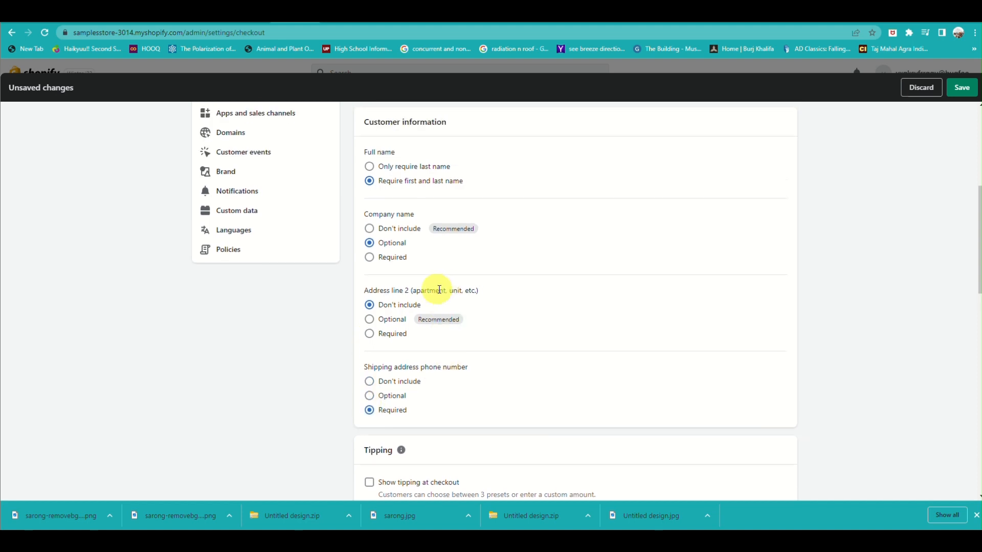
scroll(405, 262, "up", 2)
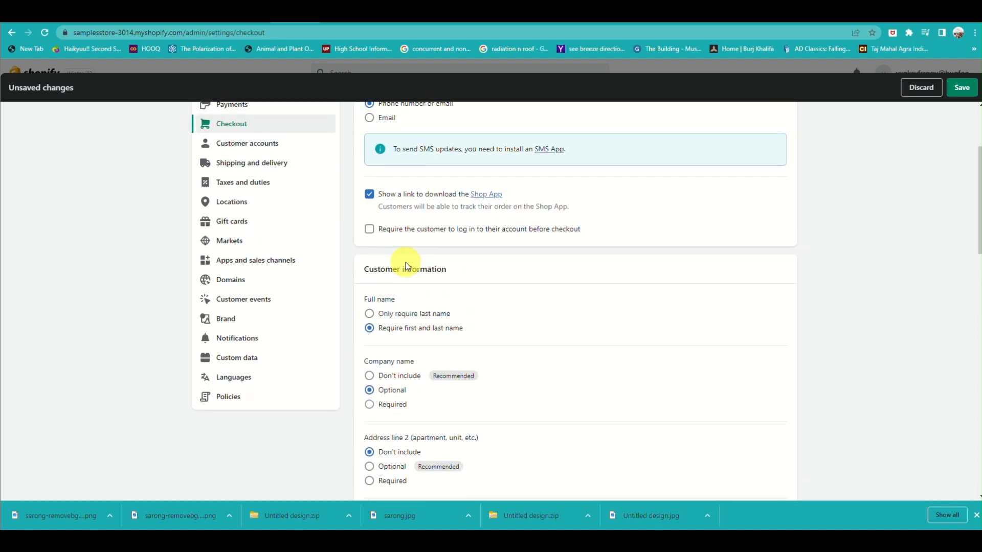
scroll(406, 264, "down", 7)
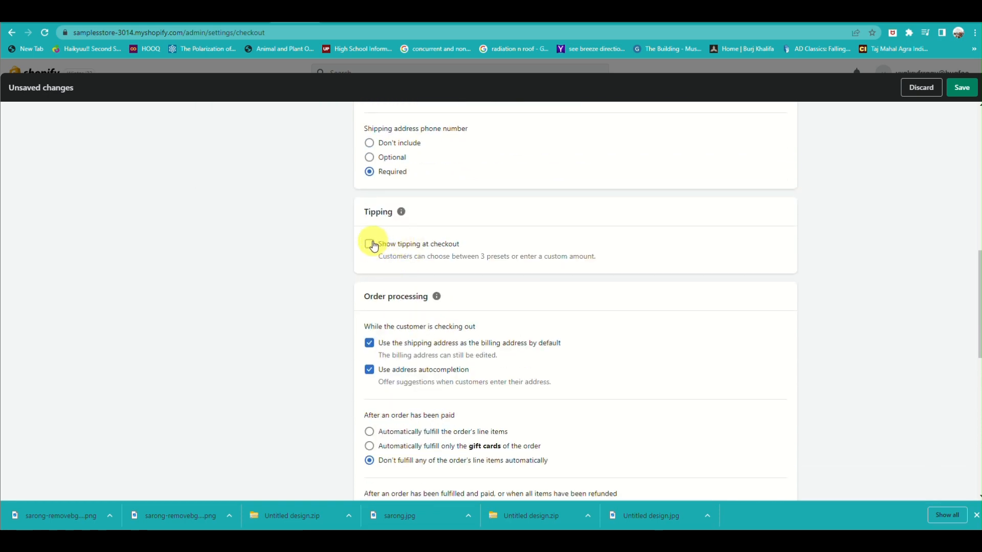
left_click(371, 246)
scroll(384, 307, "down", 1)
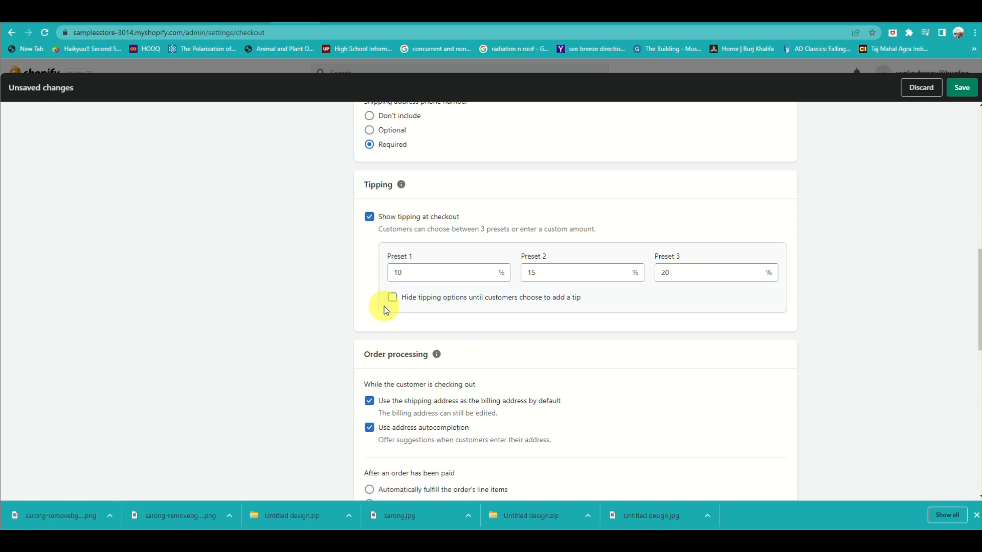
left_click(370, 217)
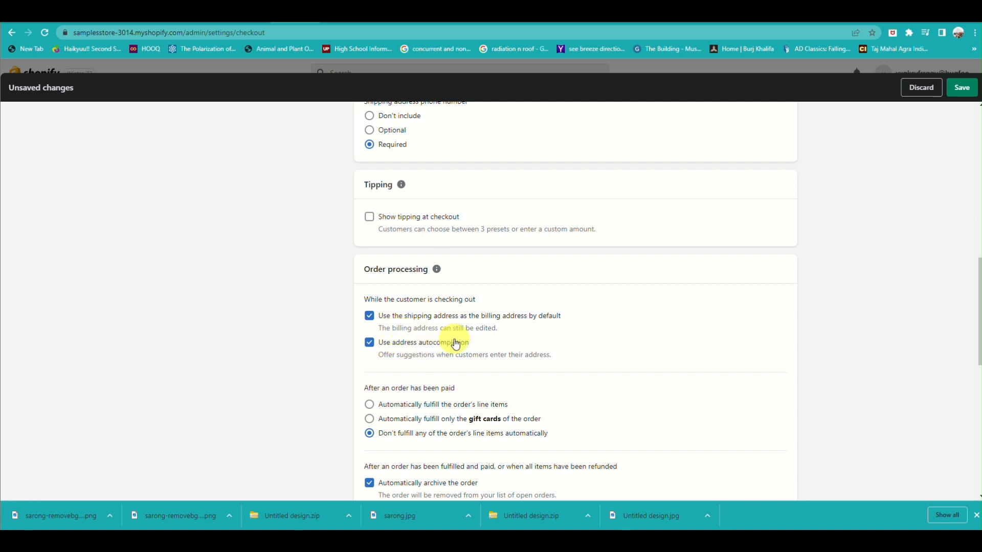
Step: Paste order-tracking instructions into the Order status page's Additional scripts box
scroll(433, 438, "down", 2)
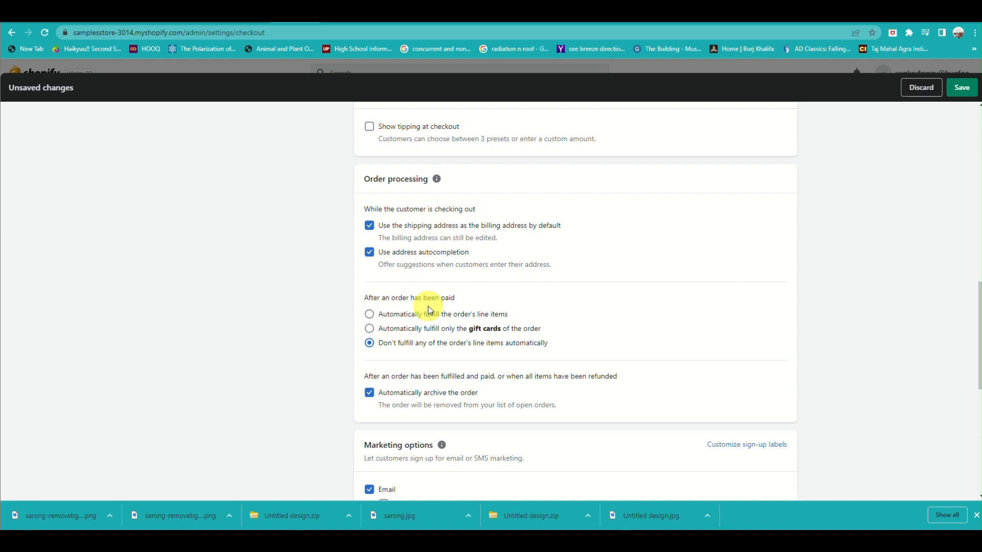
scroll(410, 336, "down", 1)
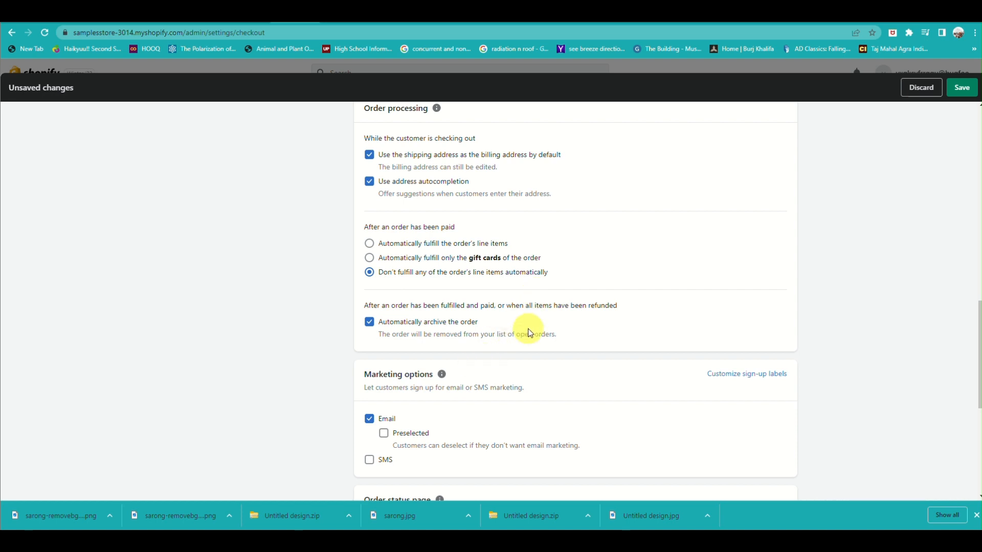
scroll(512, 349, "down", 1)
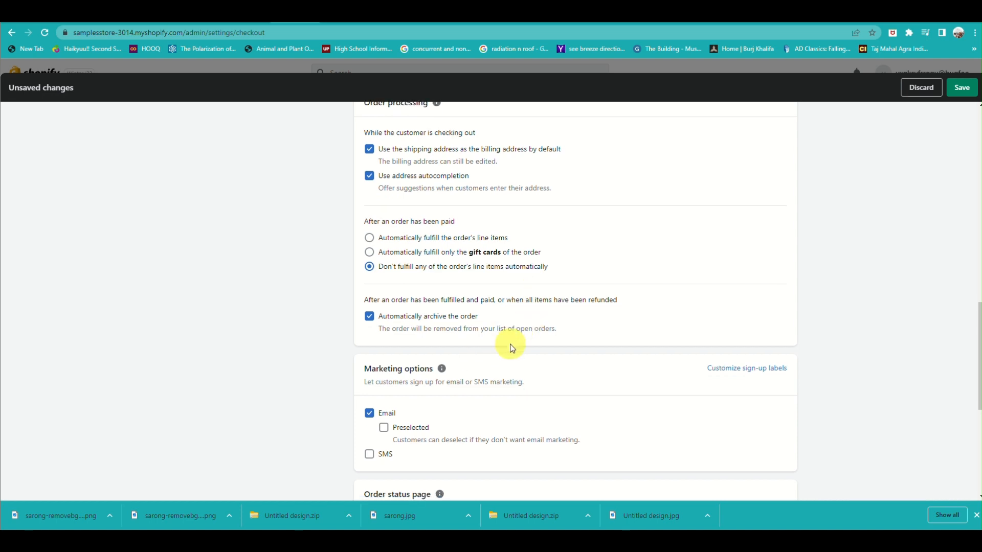
scroll(512, 348, "down", 2)
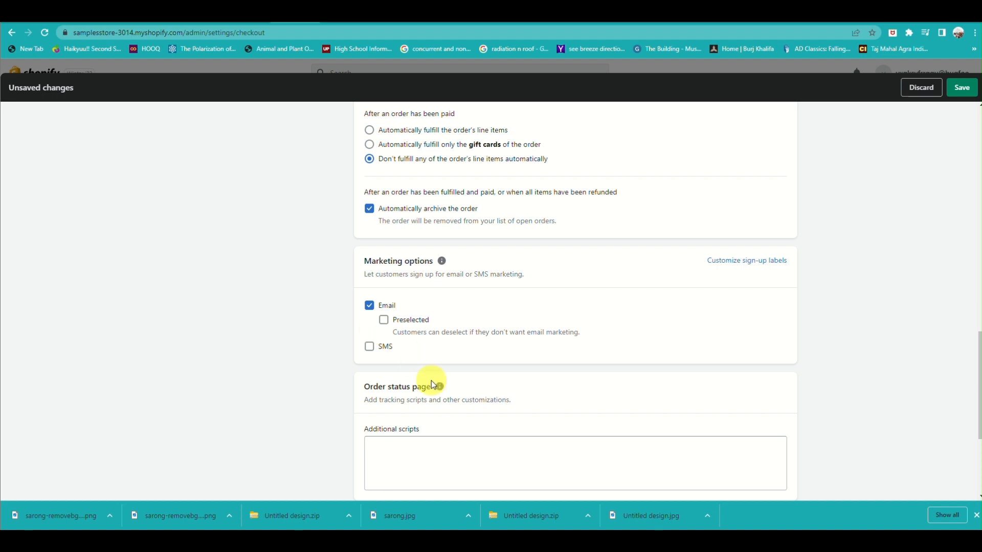
scroll(430, 383, "down", 3)
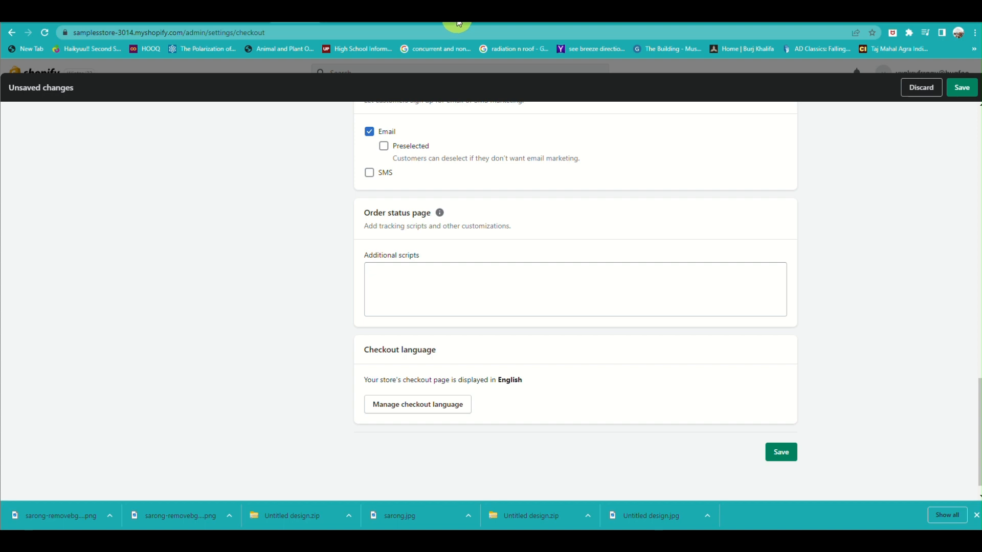
key("ctrl+v")
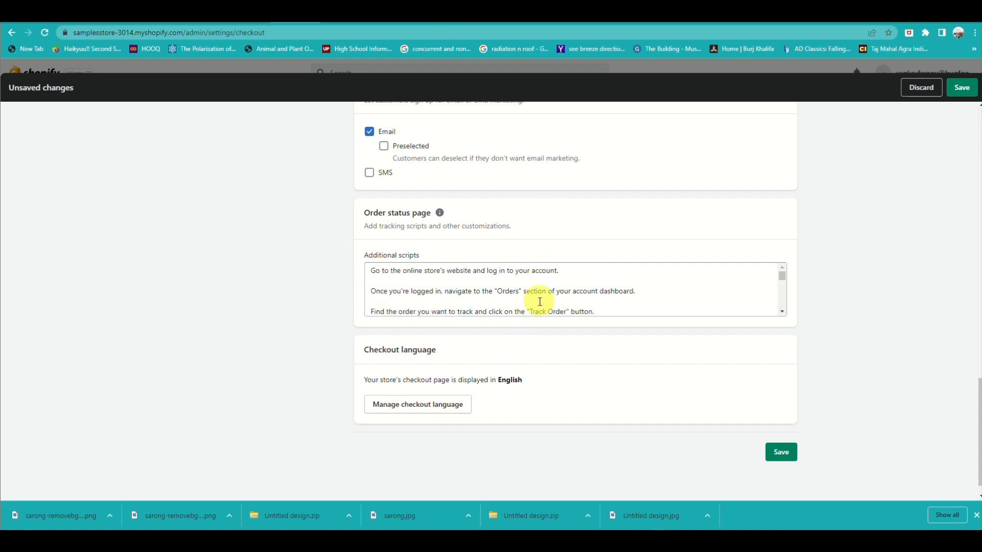
Step: Save the checkout settings
scroll(540, 307, "up", 1)
scroll(545, 292, "down", 1)
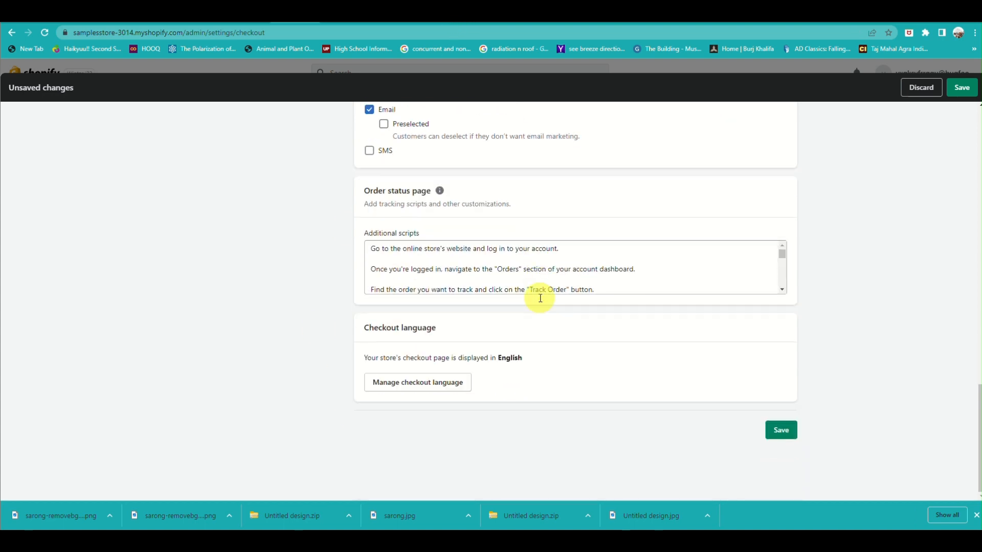
scroll(536, 268, "down", 5)
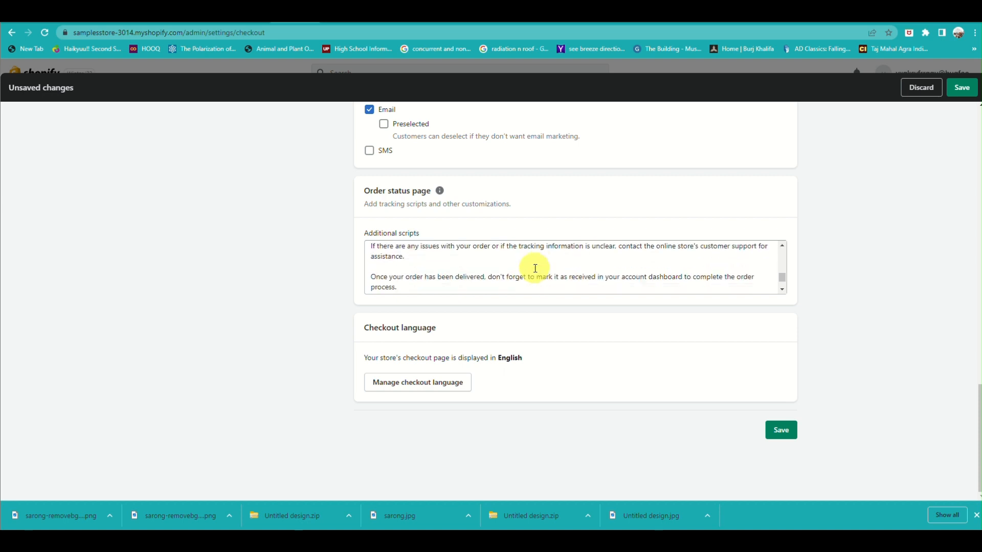
scroll(535, 268, "down", 1)
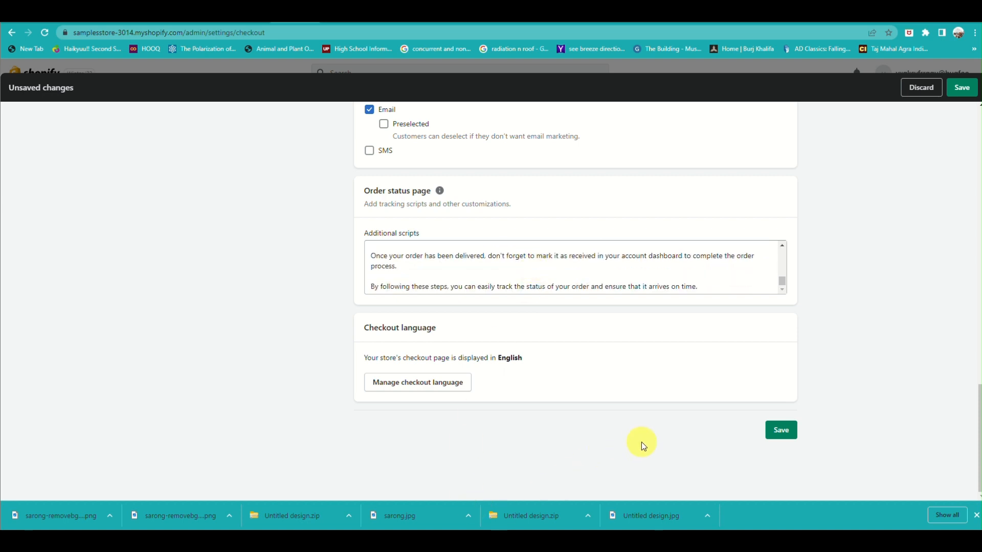
left_click(791, 432)
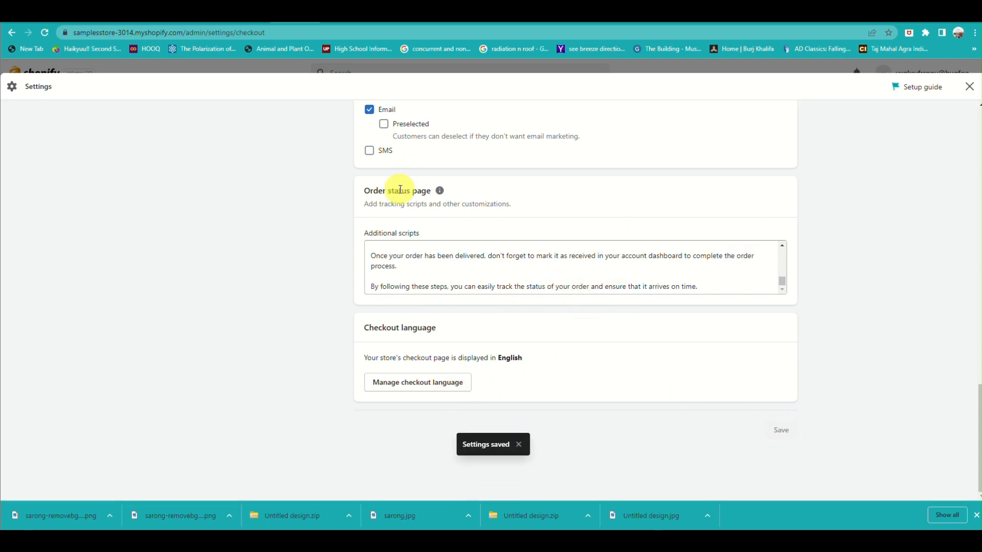
Step: Open the Payments settings
scroll(409, 190, "up", 10)
scroll(401, 193, "up", 3)
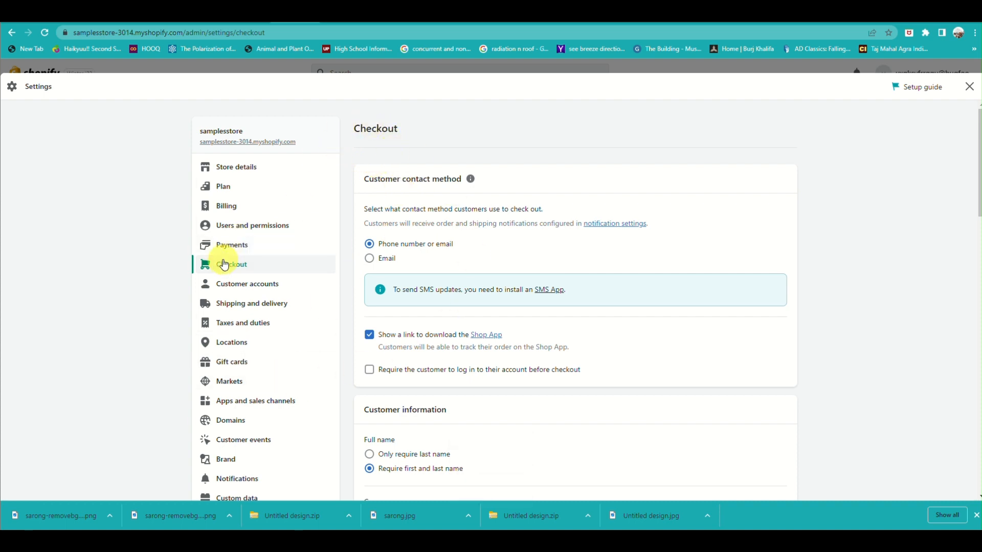
left_click(235, 249)
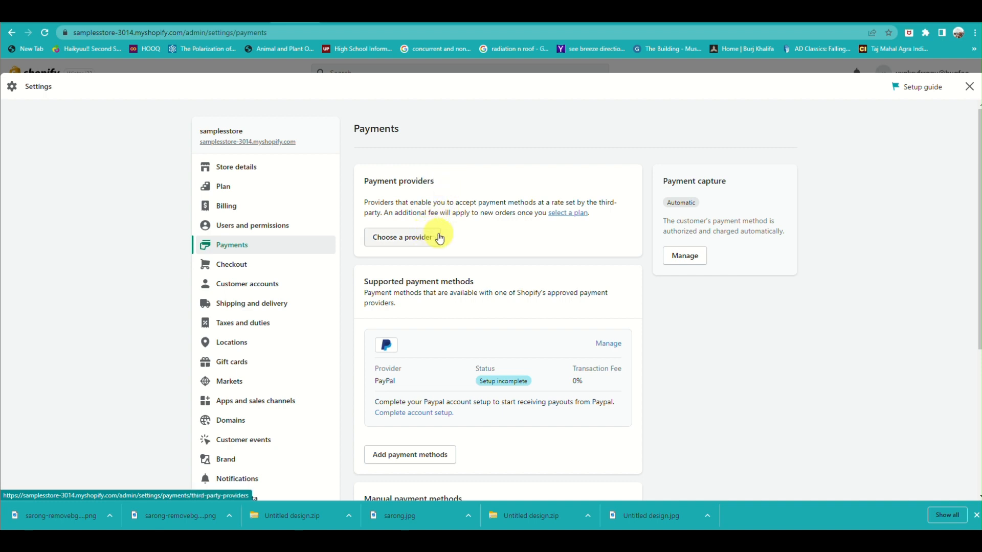
Step: Browse the list of third-party payment providers and return to the Payments page
left_click(420, 238)
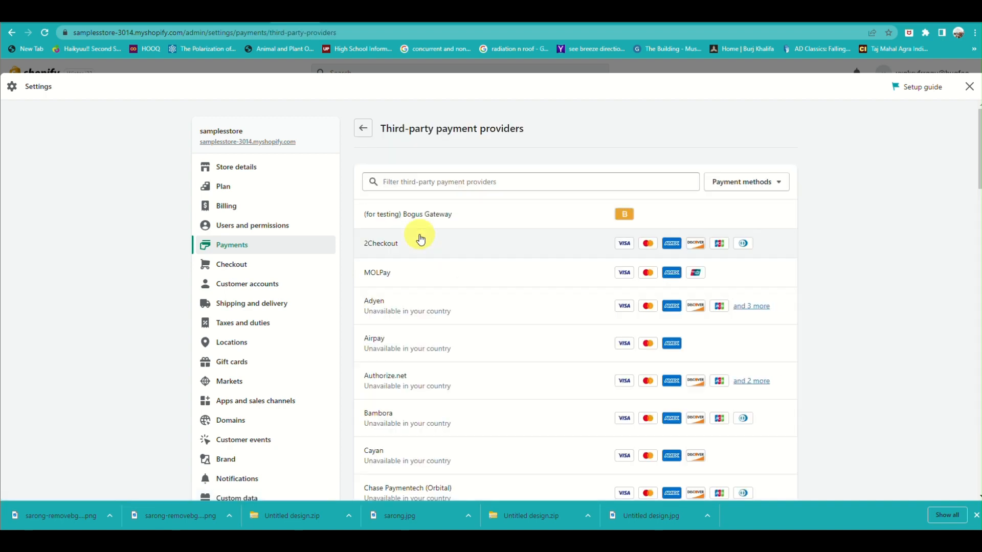
scroll(421, 239, "down", 9)
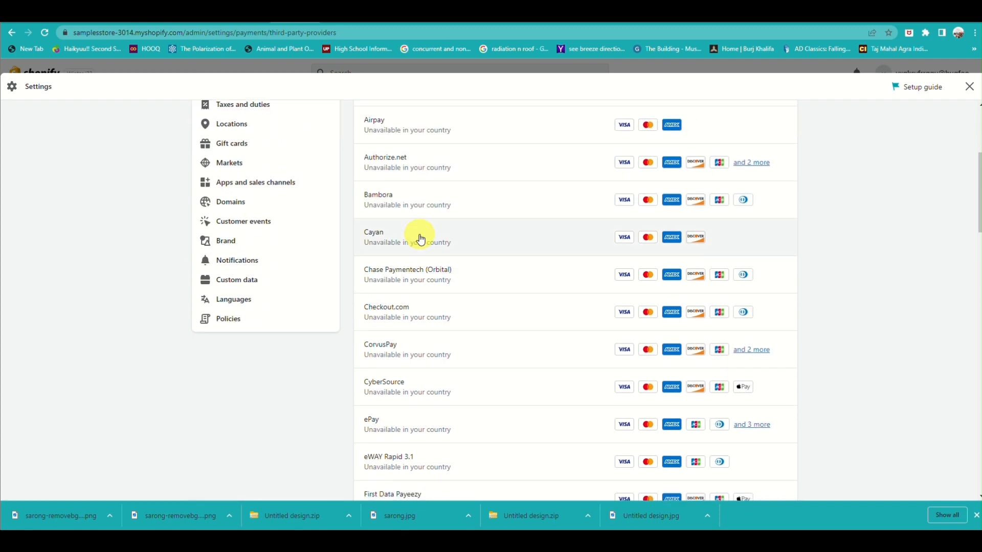
scroll(421, 239, "down", 10)
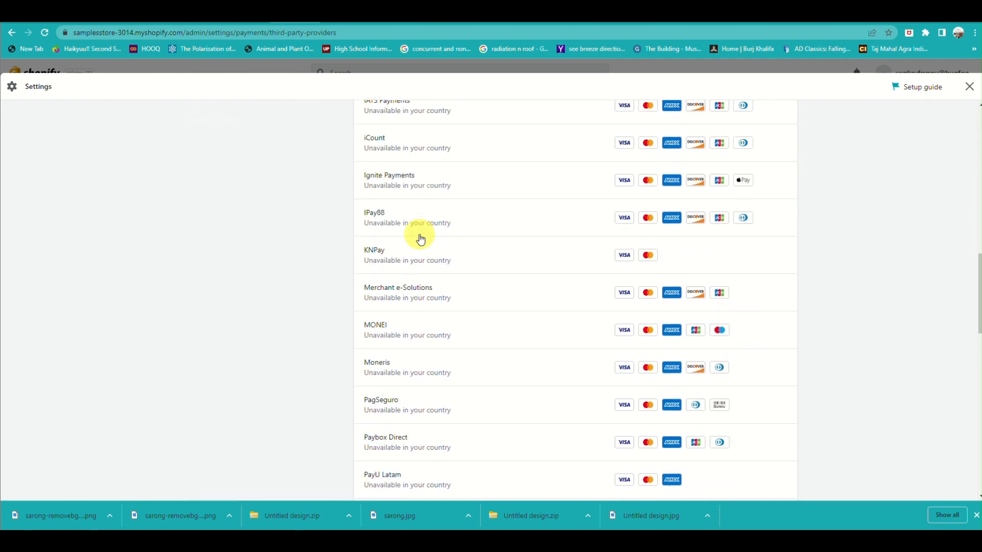
scroll(421, 239, "down", 9)
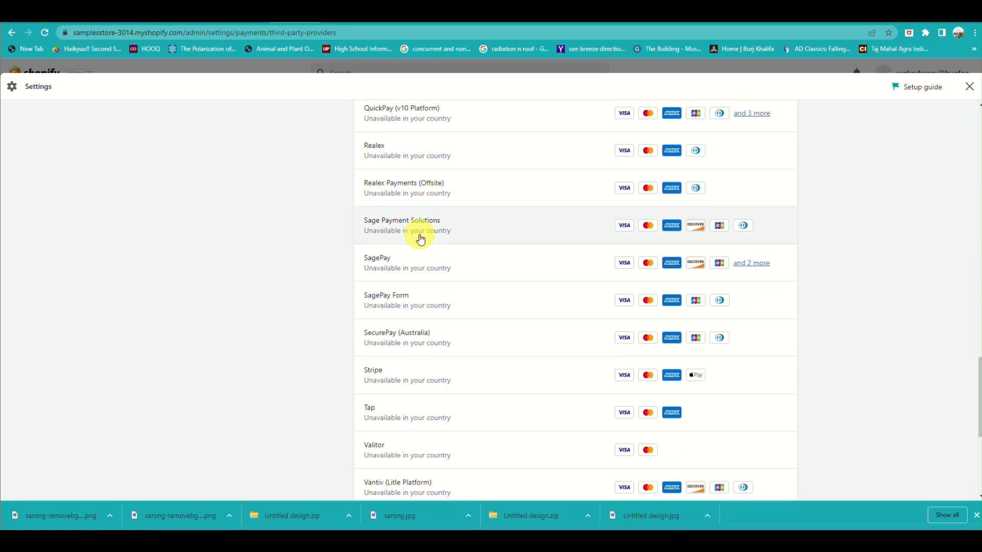
scroll(420, 238, "up", 7)
scroll(421, 239, "up", 20)
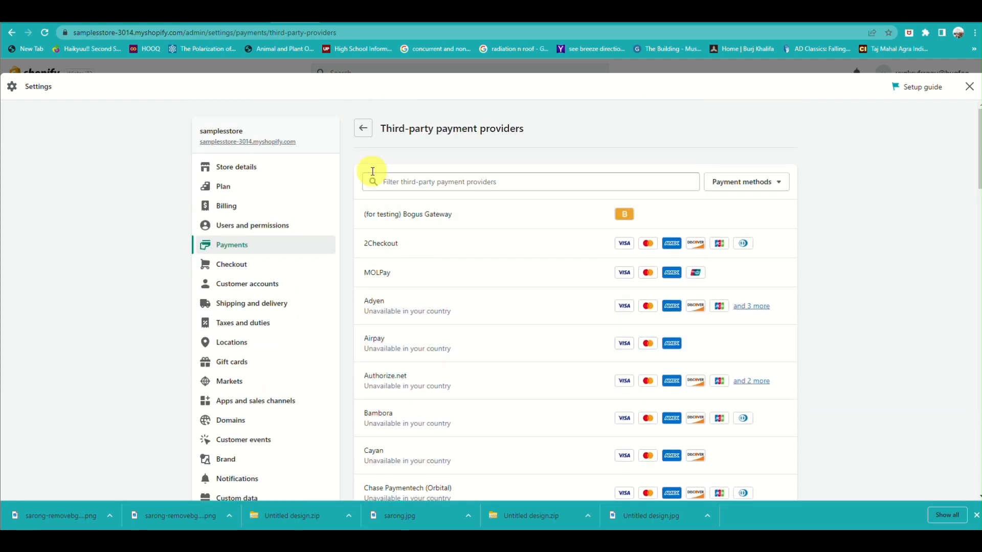
left_click(363, 129)
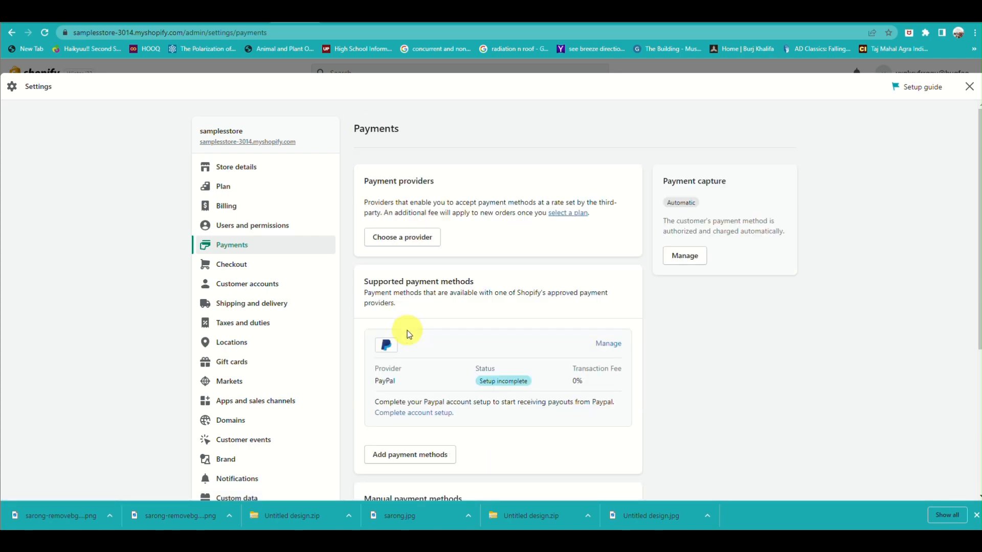
scroll(407, 330, "down", 2)
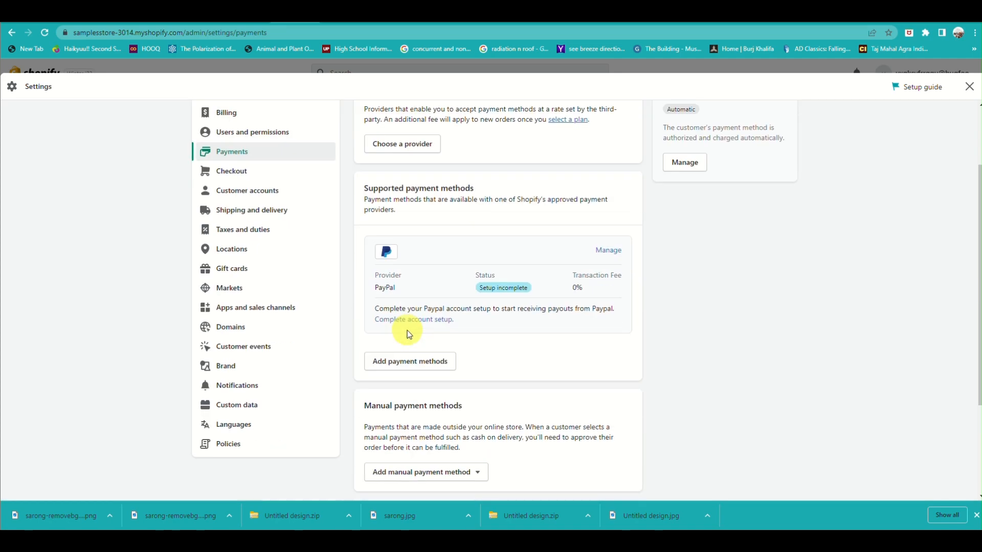
Step: Open Add payment methods and search the payment methods for cash, picking GCash as a filter
left_click(415, 361)
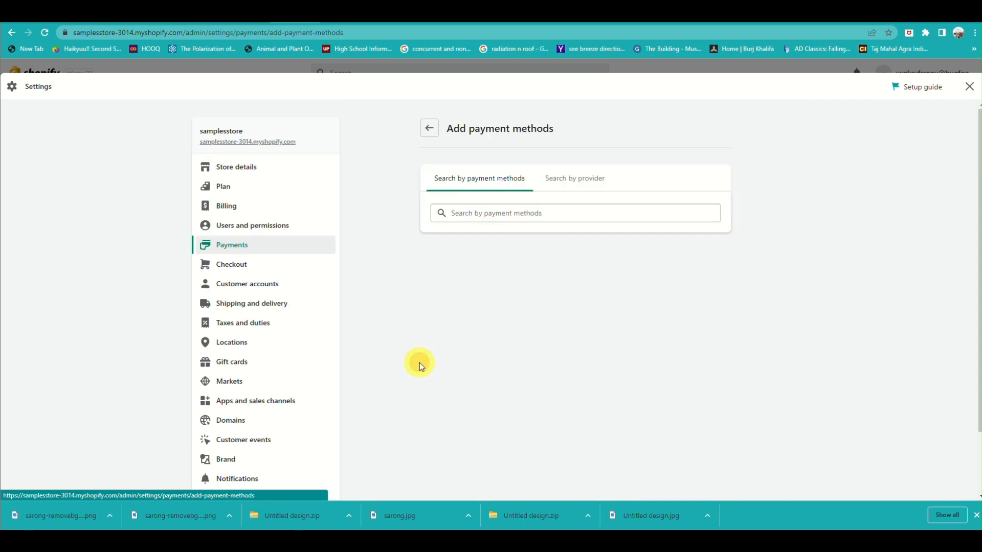
left_click(495, 219)
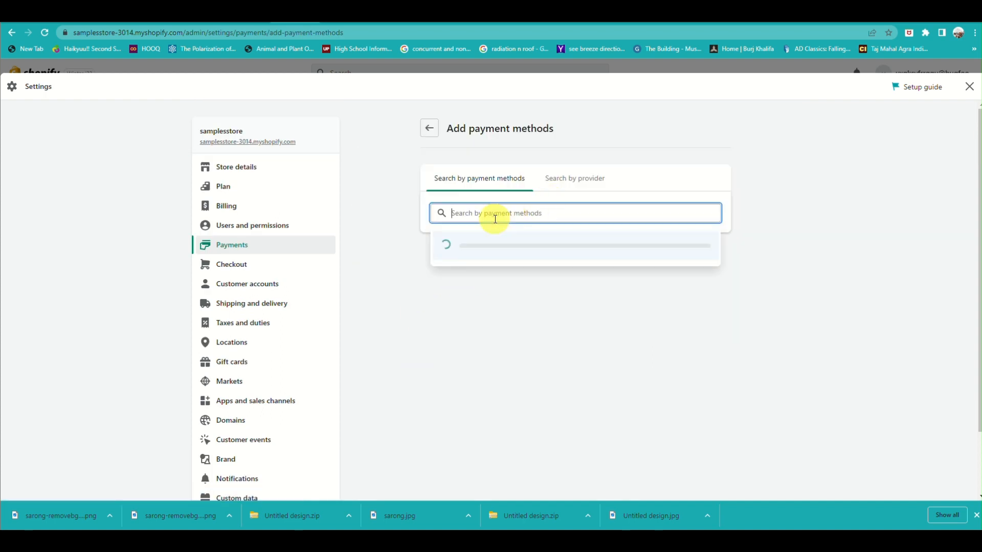
type("cash")
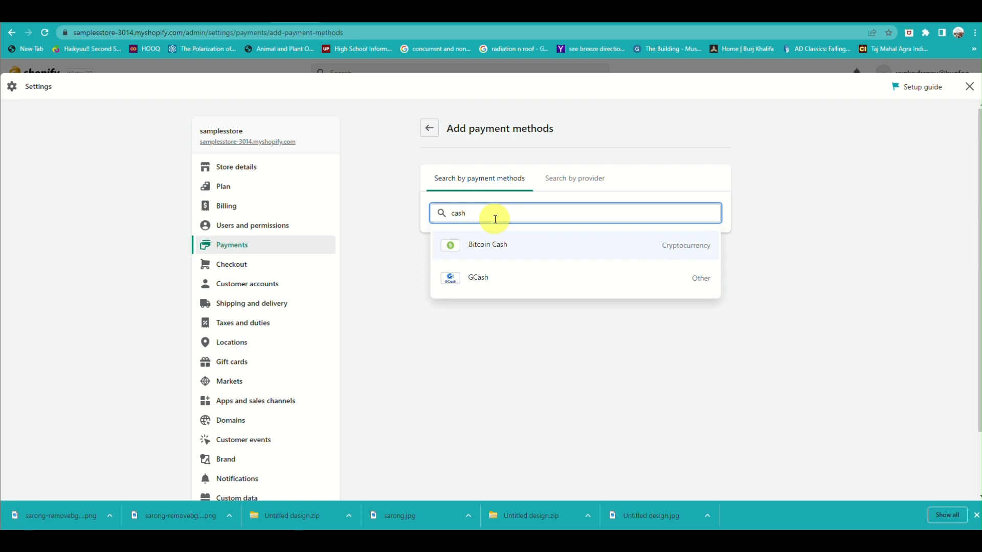
left_click(500, 279)
scroll(500, 279, "down", 5)
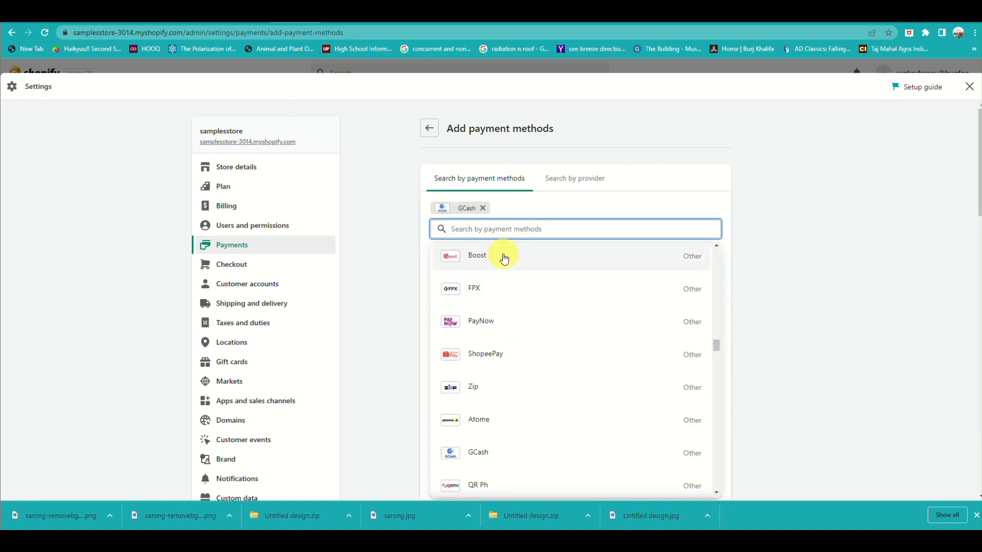
Step: Search the payment methods for cash on delivery, browse the results, and return to the Payments page
type("ca")
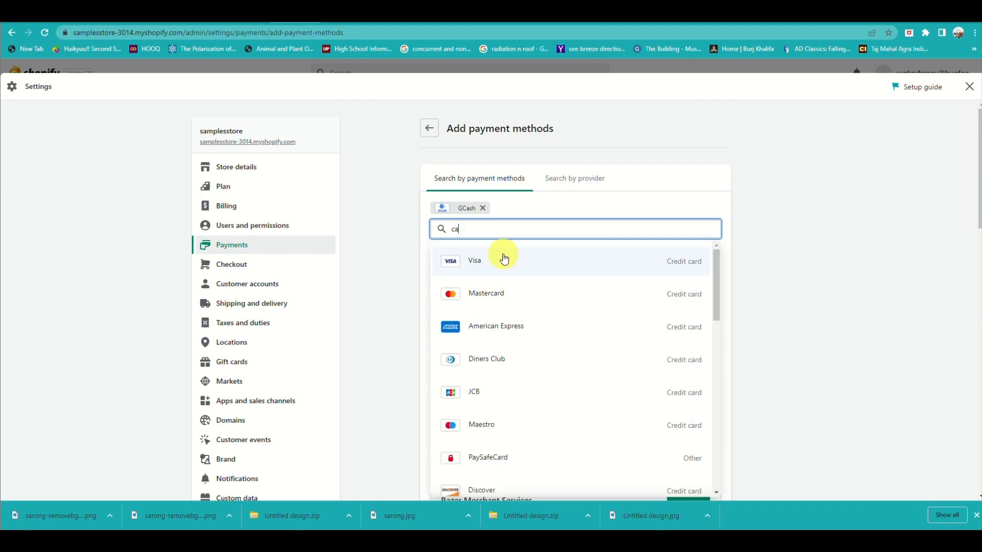
type("sh on")
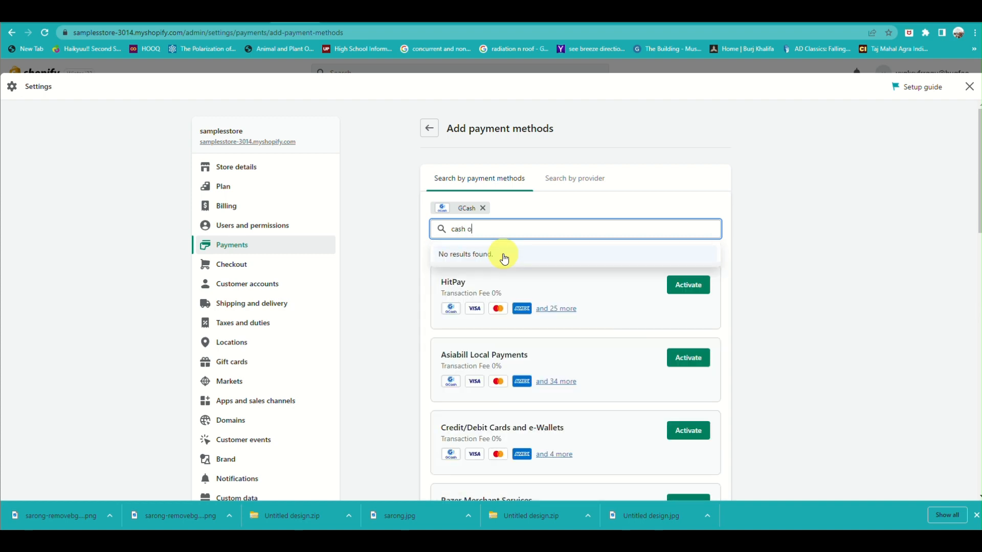
key("BackSpace")
key("BackSpace")
key("BackSpace")
key("BackSpace")
key("BackSpace")
key("BackSpace")
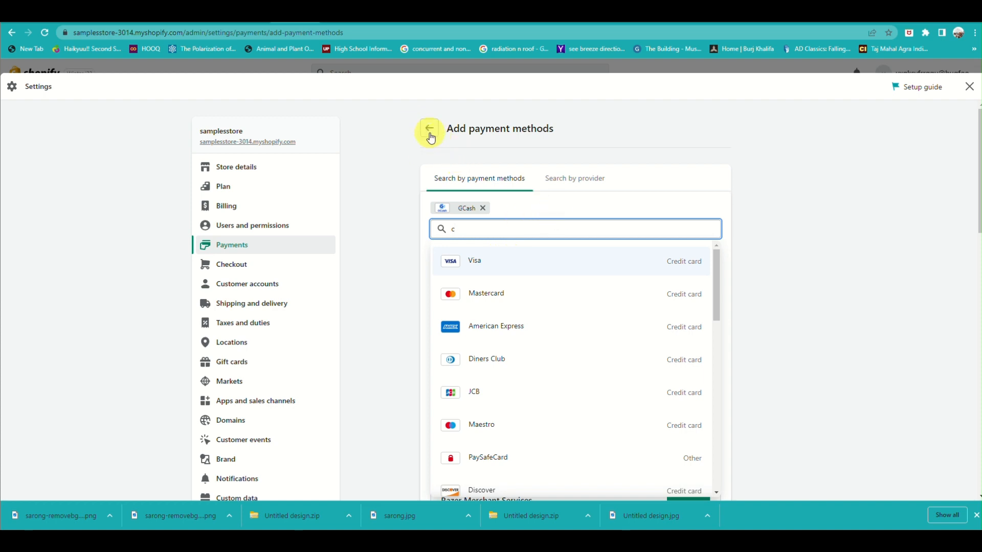
scroll(428, 235, "down", 4)
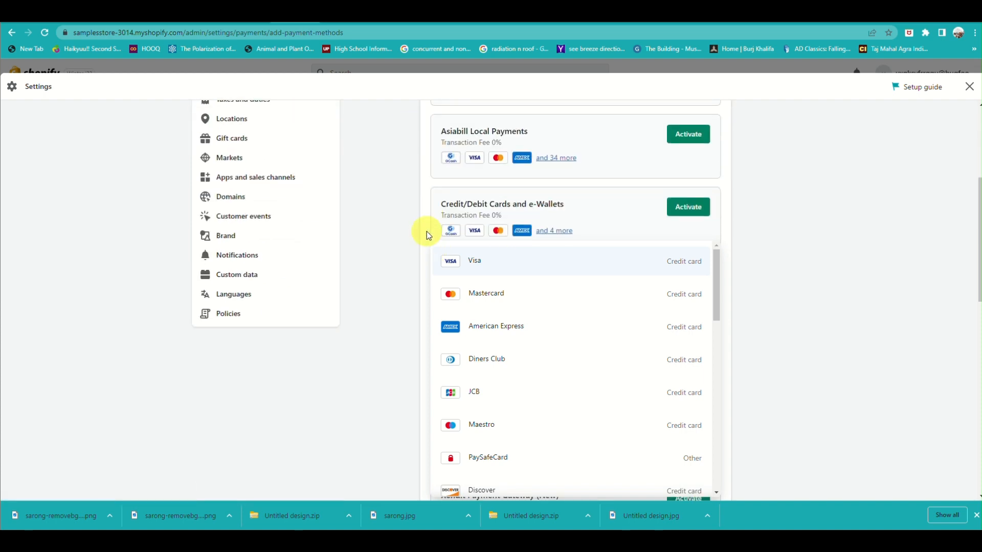
scroll(465, 186, "up", 3)
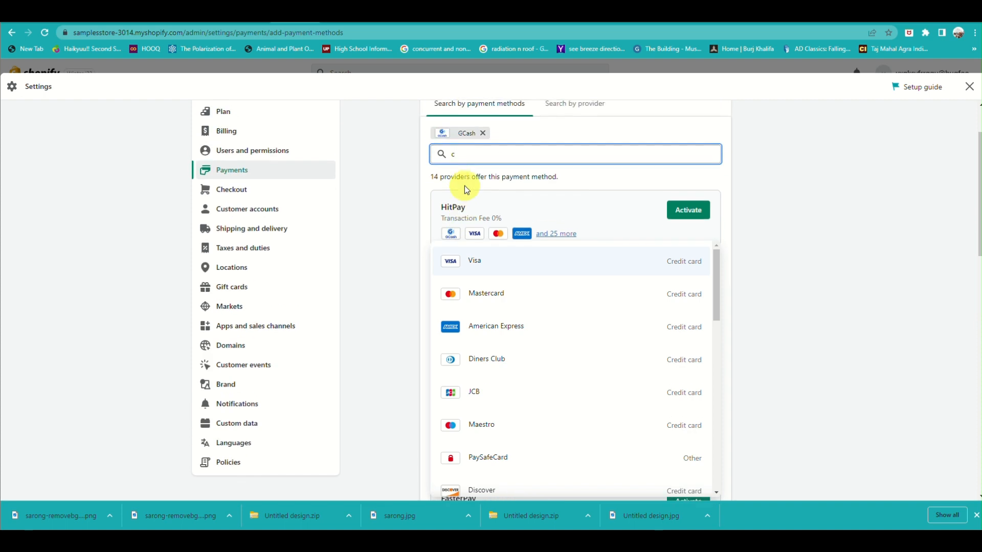
left_click(476, 153)
key("BackSpace")
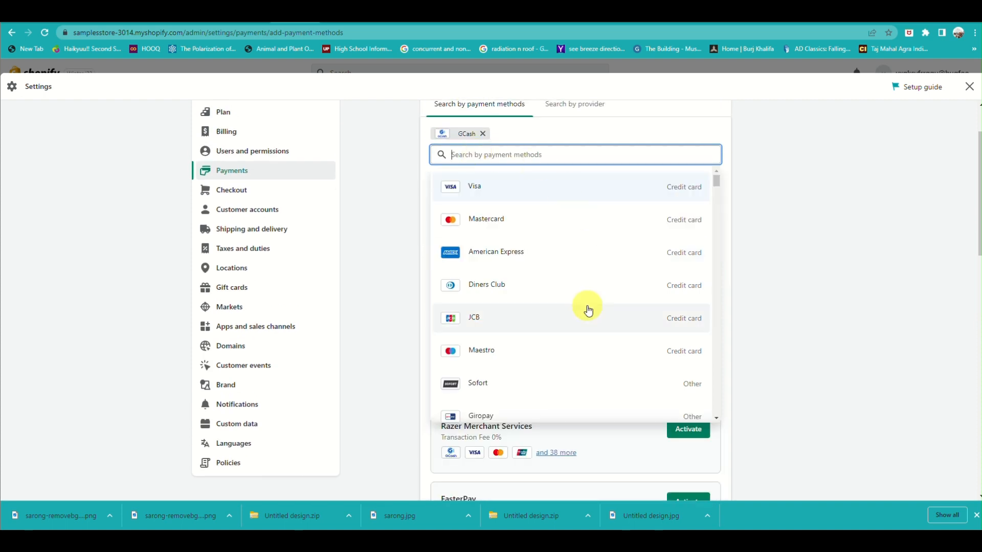
scroll(588, 310, "down", 7)
scroll(419, 168, "up", 2)
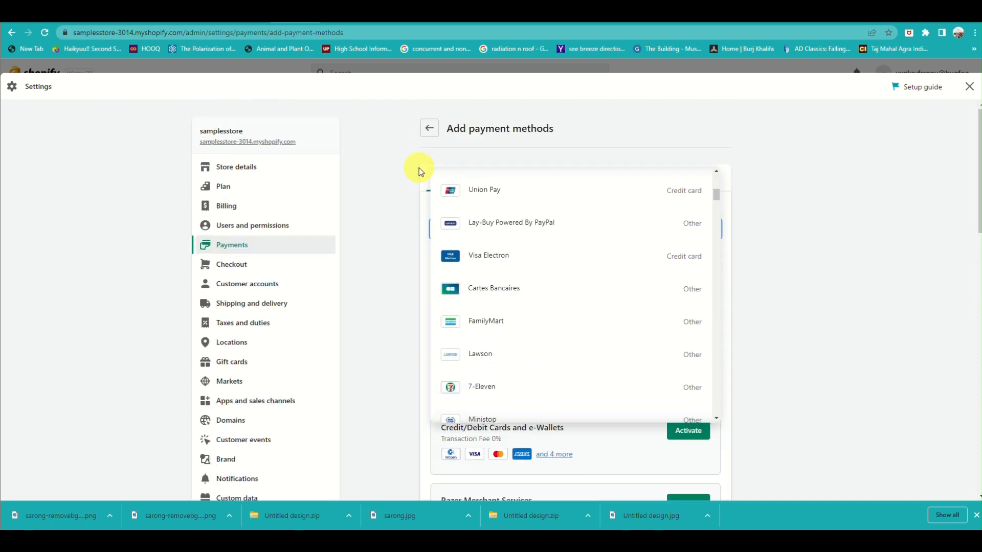
left_click(430, 129)
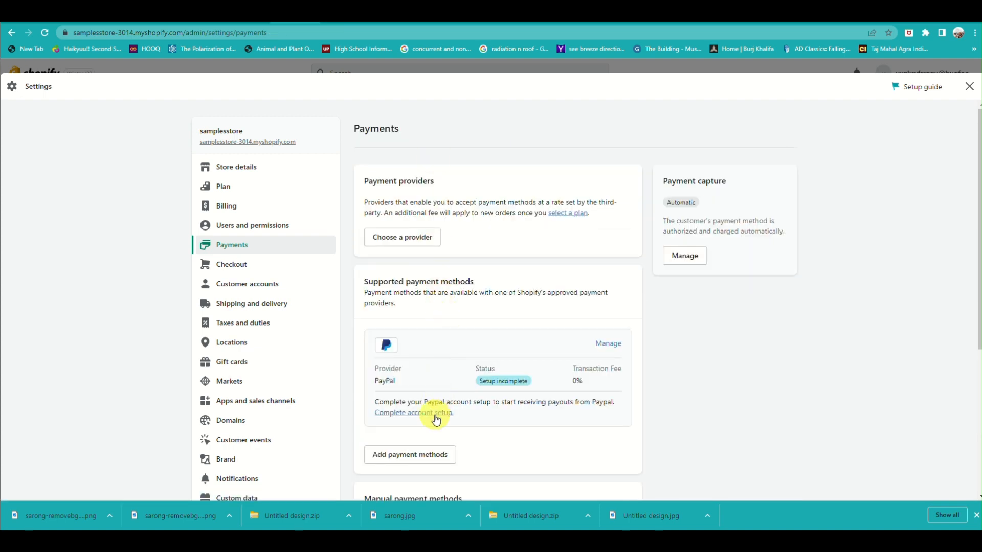
Step: Open the PayPal provider's management page and go back to Payments
left_click(608, 344)
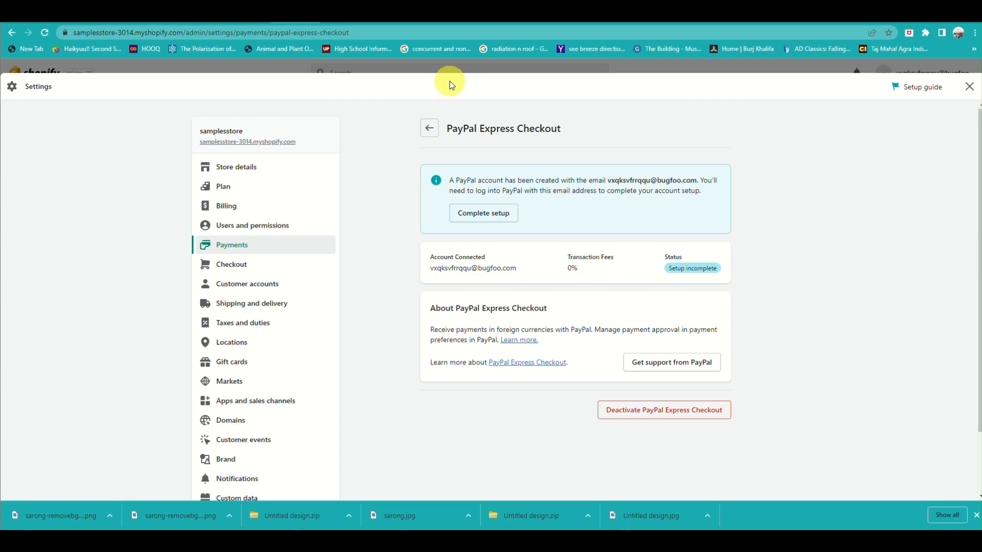
left_click(428, 129)
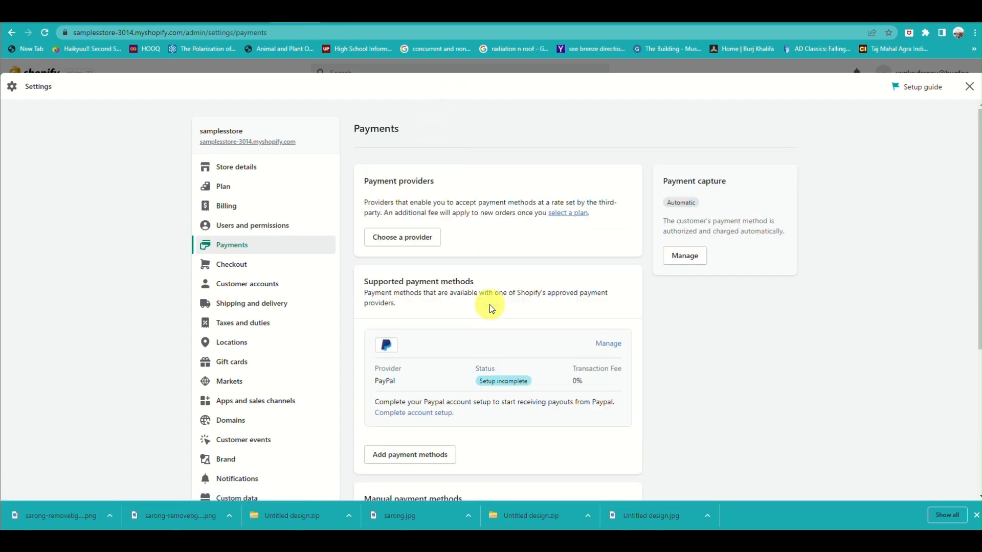
Step: Start a Cash on Delivery (COD) manual payment method and enter 'Prepare the exact amount of your order.' in Additional details
scroll(490, 304, "down", 2)
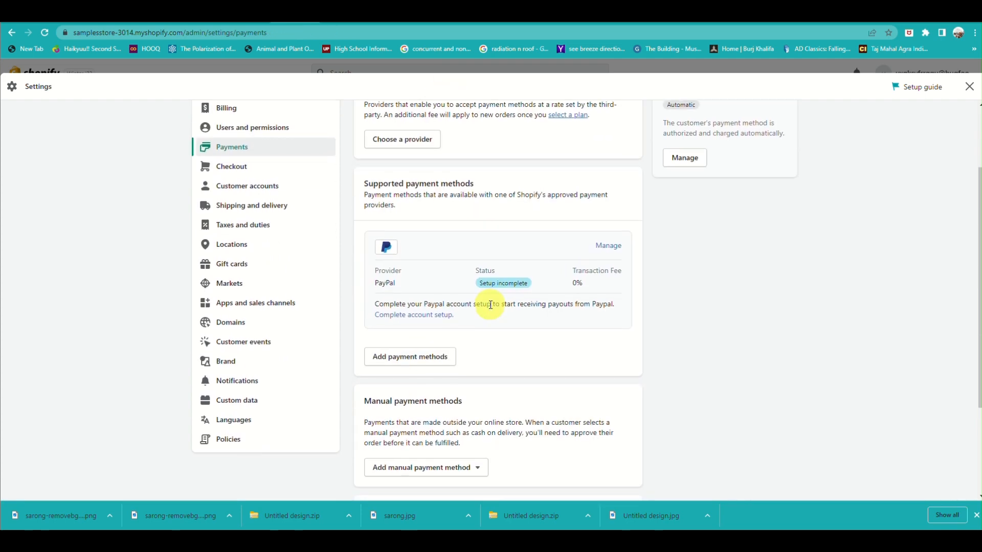
scroll(489, 305, "down", 2)
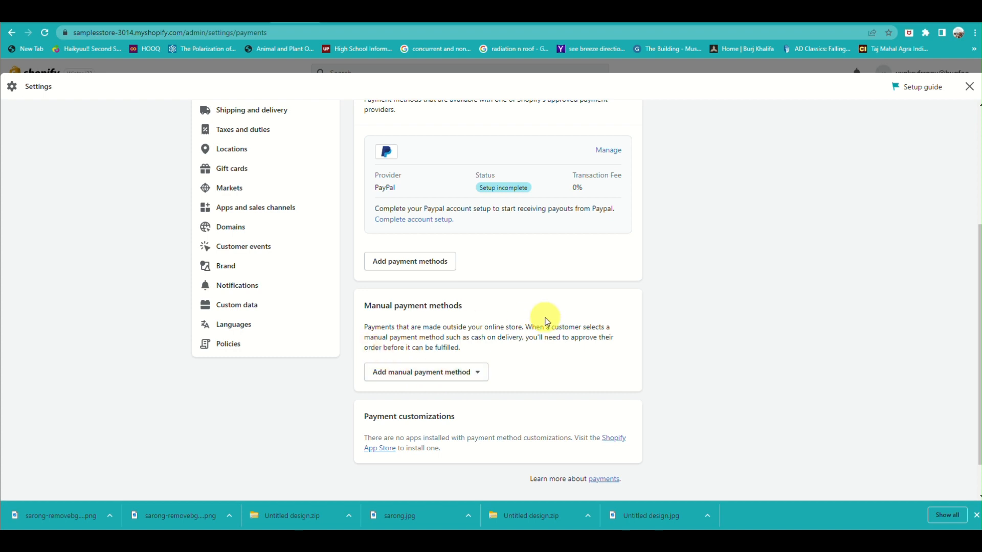
left_click(418, 378)
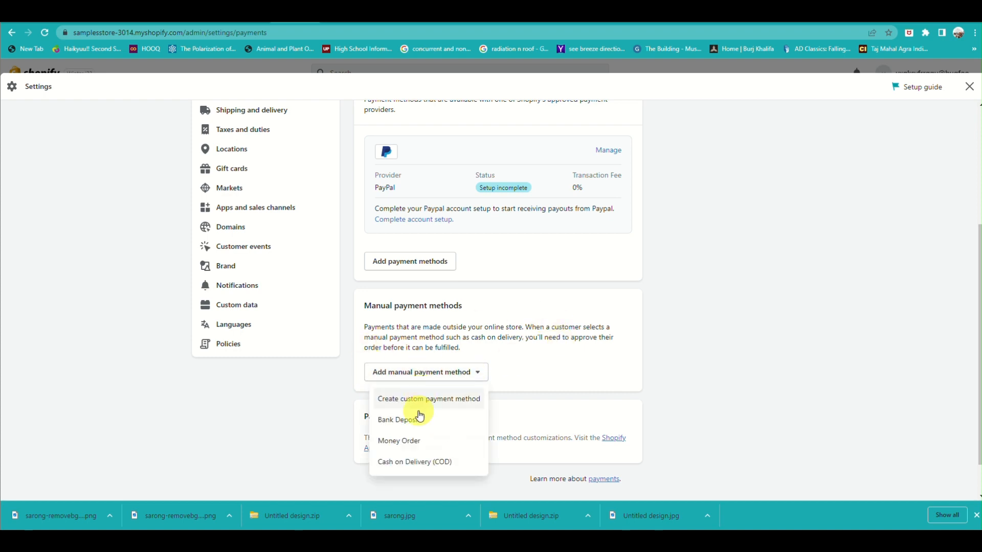
left_click(414, 462)
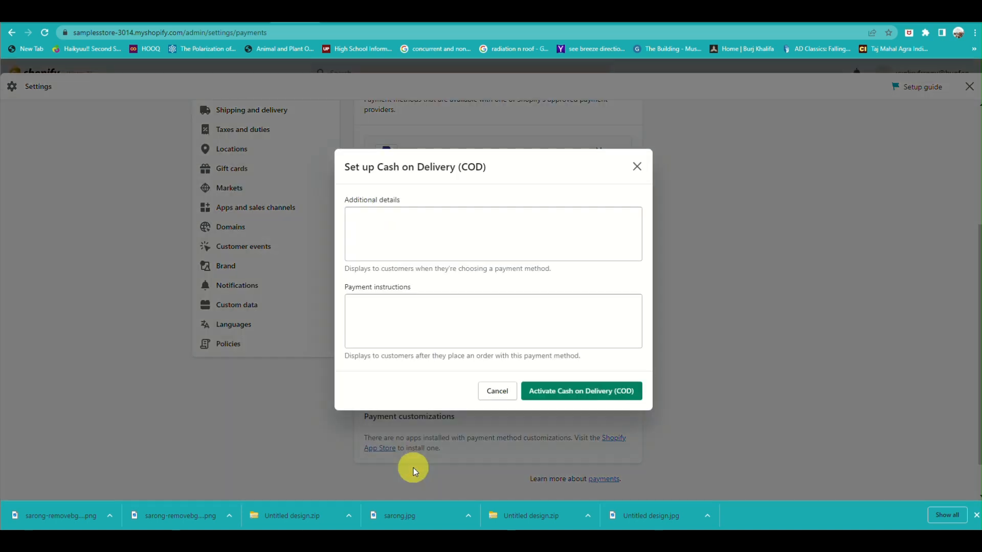
left_click(454, 246)
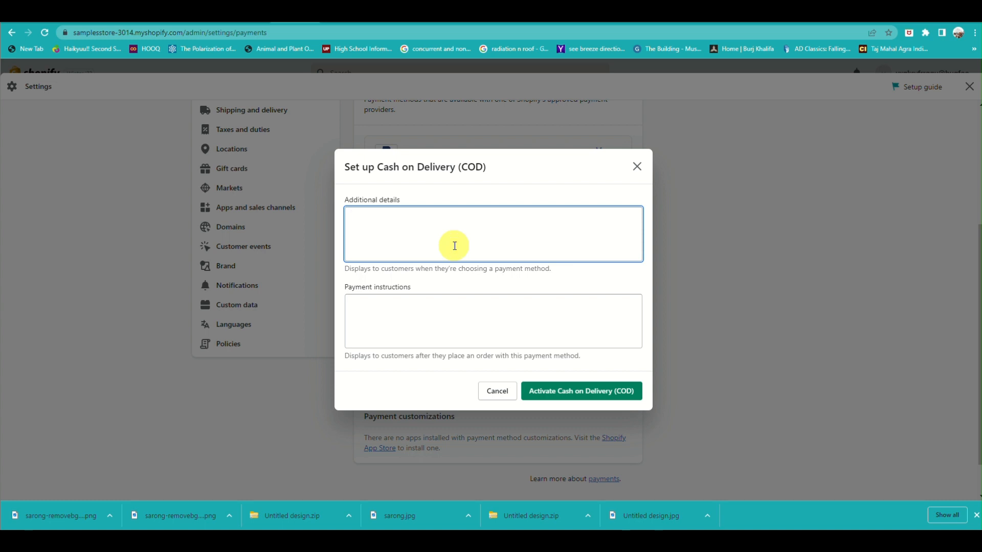
type("Prepare the exact amount of your order.")
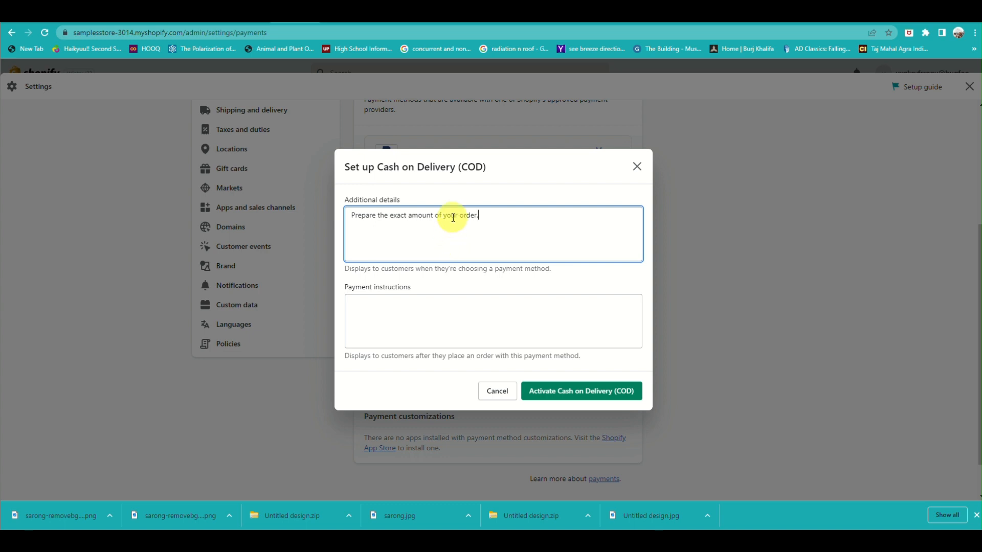
Step: Move that sentence from Additional details into the Payment instructions box
triple_click(452, 216)
key("ctrl+c")
key("BackSpace")
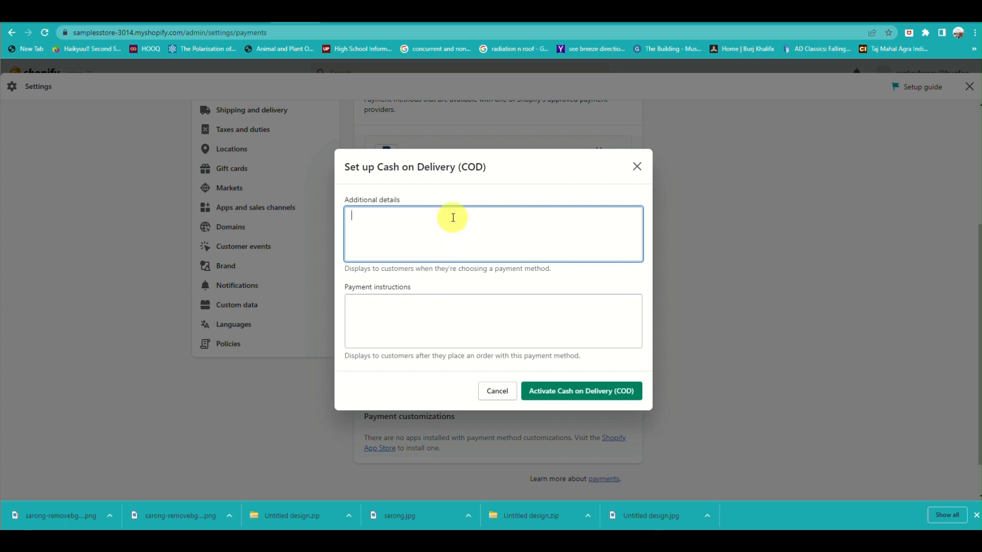
left_click(443, 299)
key("ctrl+v")
Step: Enter 'Please pay the item once received. thanks.' as additional details and activate Cash on Delivery (COD)
left_click(414, 241)
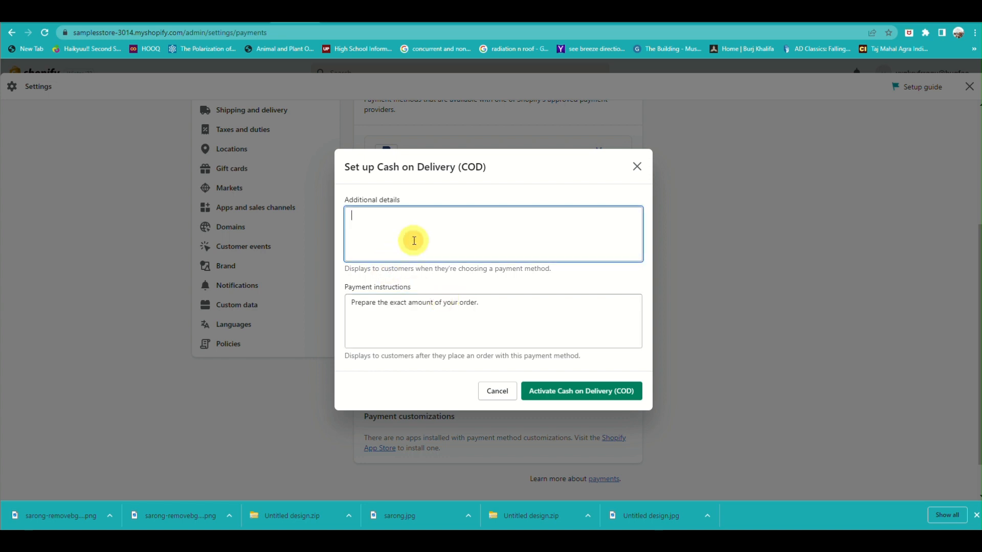
type("Pl")
key("BackSpace")
type("Please pay the")
key("BackSpace")
key("BackSpace")
key("BackSpace")
type("he item onc")
type("e recevi")
type("ived")
type(". thanks")
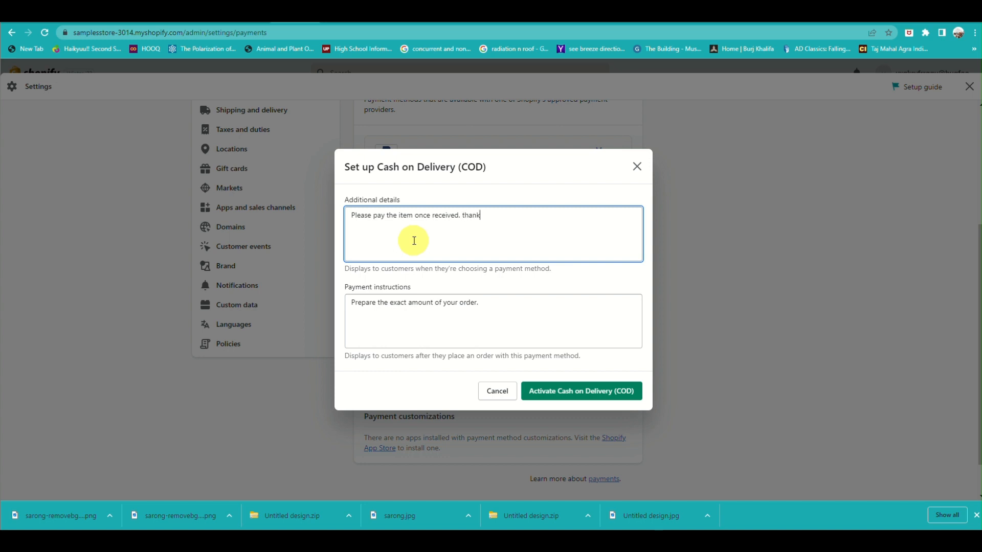
type(".")
left_click(551, 391)
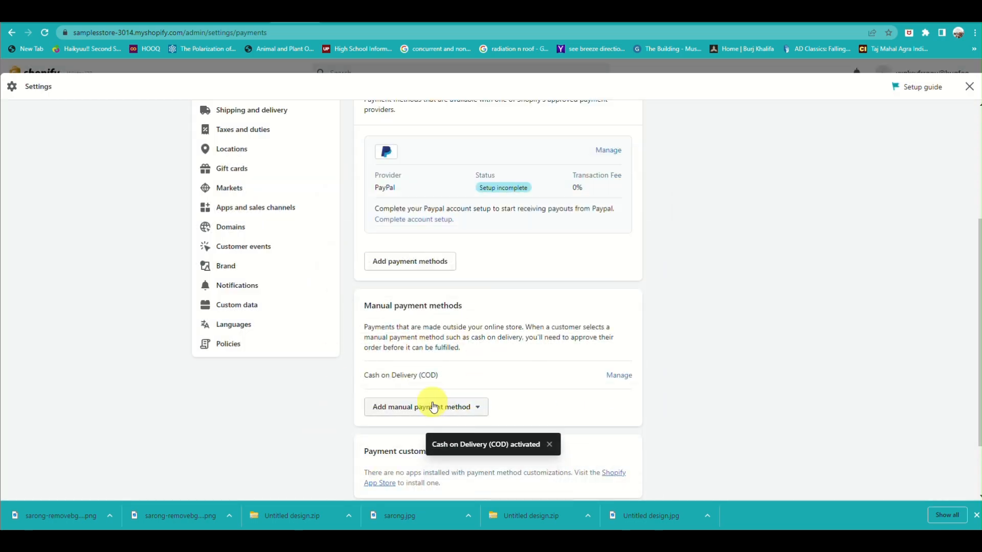
Step: Leave the settings and open the online store preview
scroll(435, 404, "down", 2)
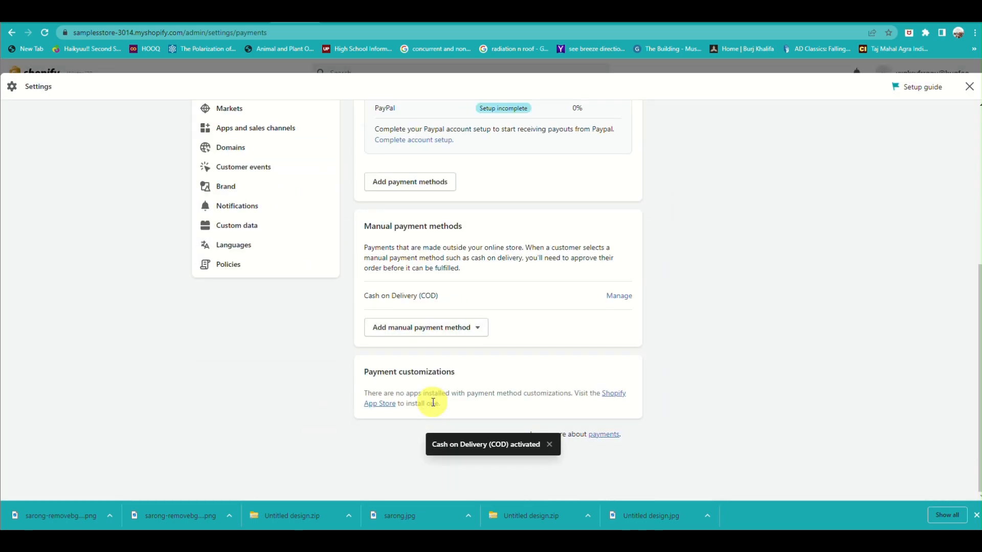
scroll(433, 403, "up", 5)
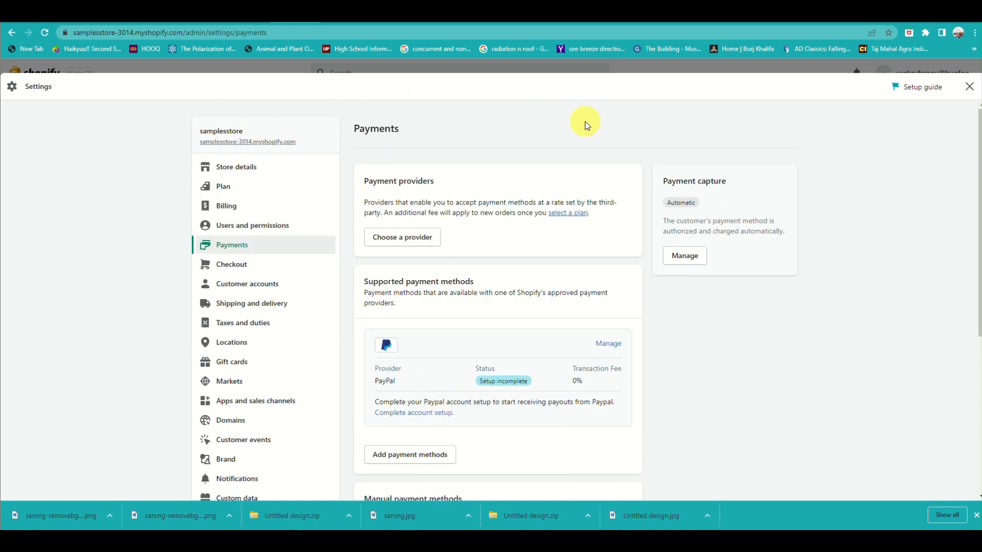
left_click(970, 88)
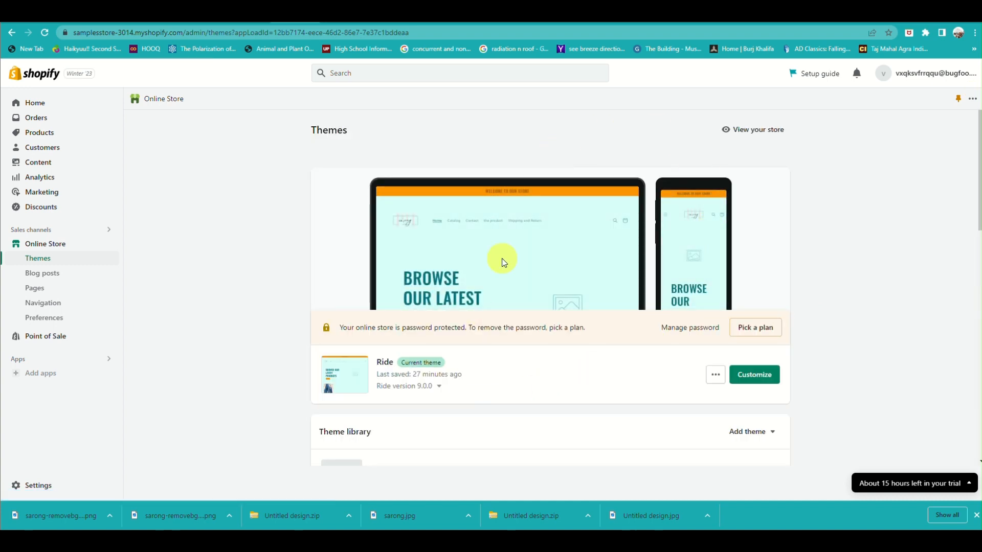
left_click(735, 129)
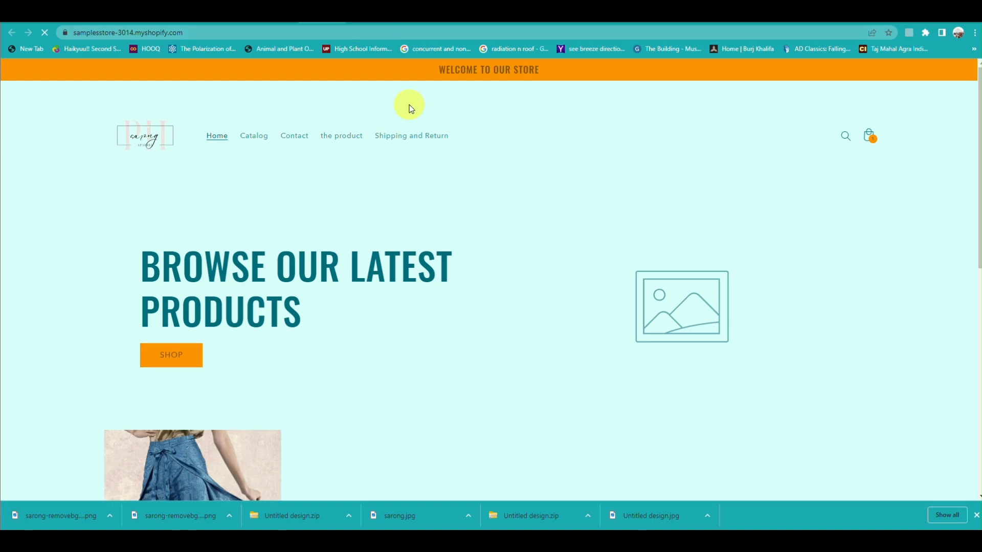
Step: Open the Sarong pants product page from the storefront
scroll(364, 221, "down", 3)
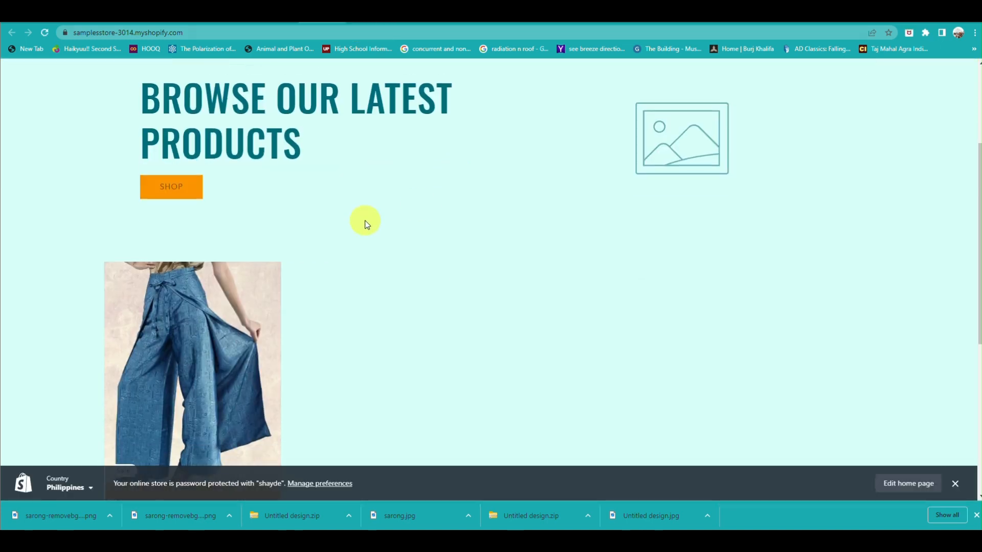
scroll(235, 390, "down", 6)
left_click(180, 217)
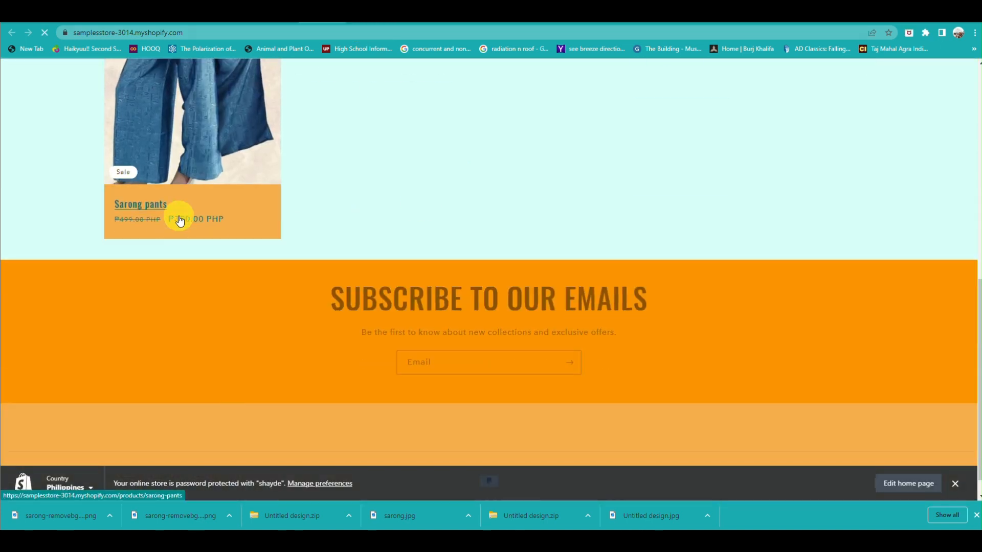